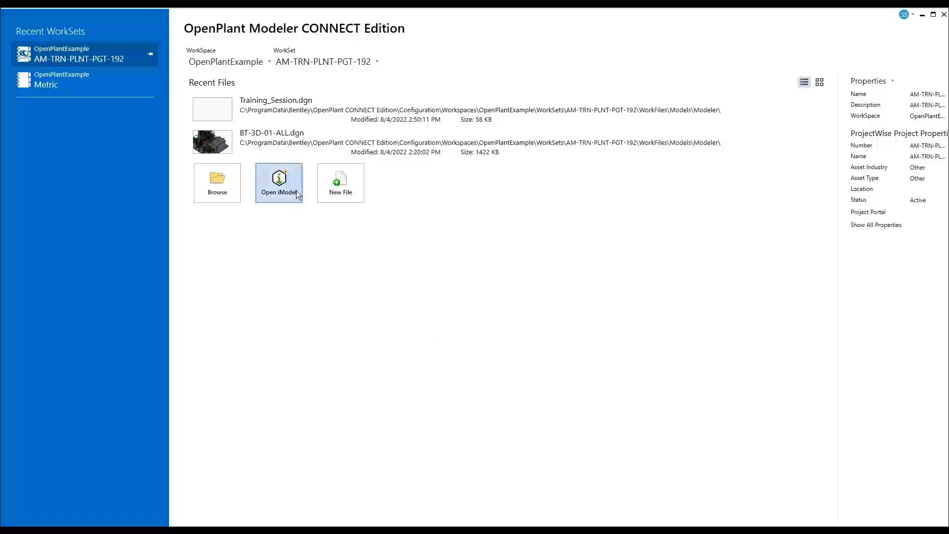
Browse to BT-3D-01-ALL.dgn in the Modeler folder and open it.
click(217, 183)
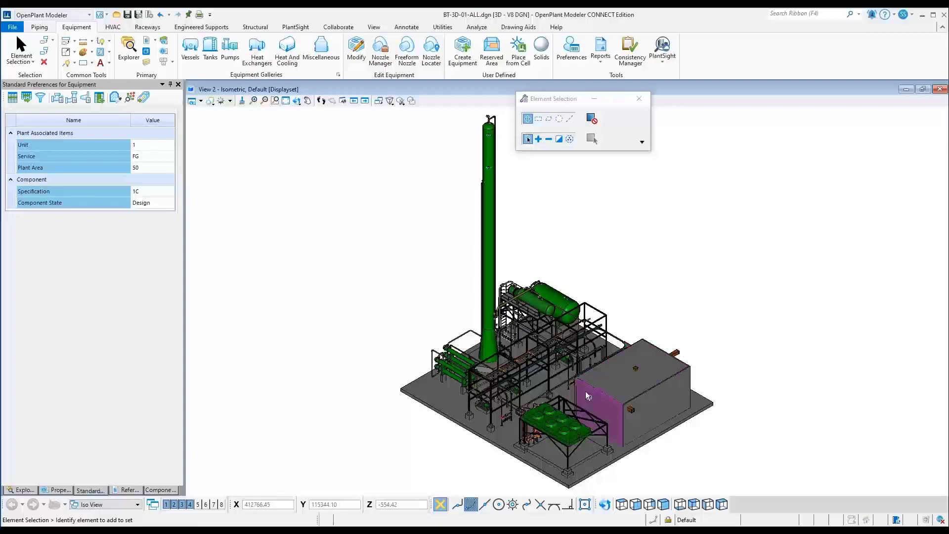
scroll(586, 396, up, 5)
scroll(579, 379, up, 5)
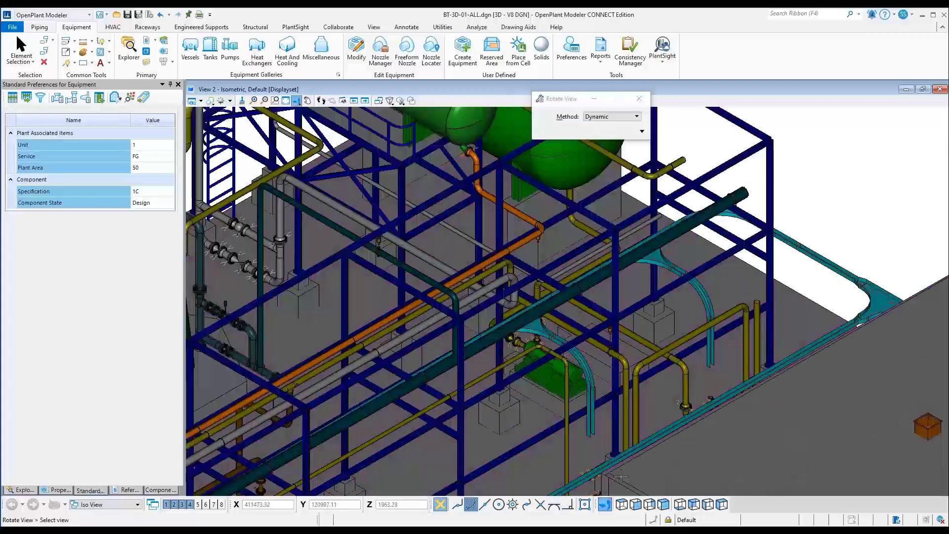
Orbit the view to the pump area and select horizontal pump 50-P-101A.
mouse_move(567, 361)
shift+middle_down()
mouse_move(677, 345)
mouse_move(519, 298)
shift+middle_up()
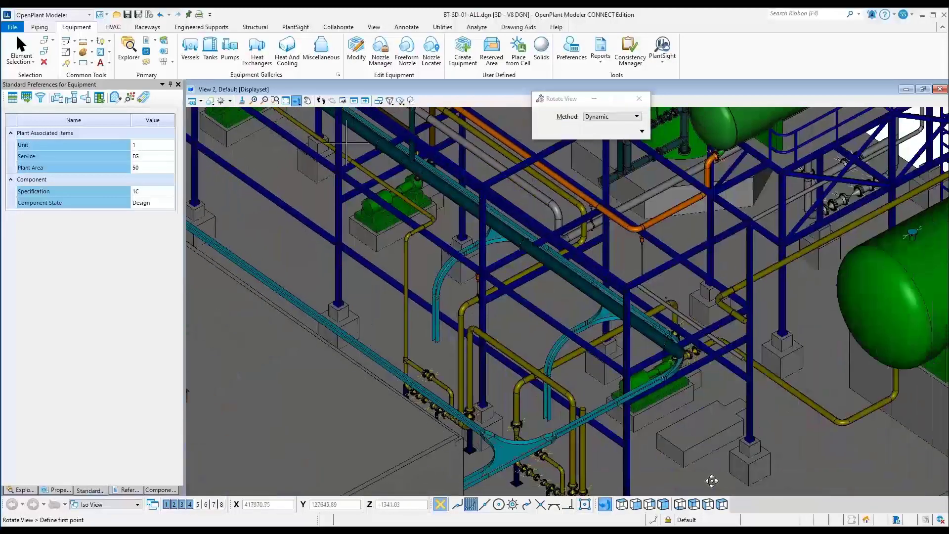
scroll(593, 371, down, 4)
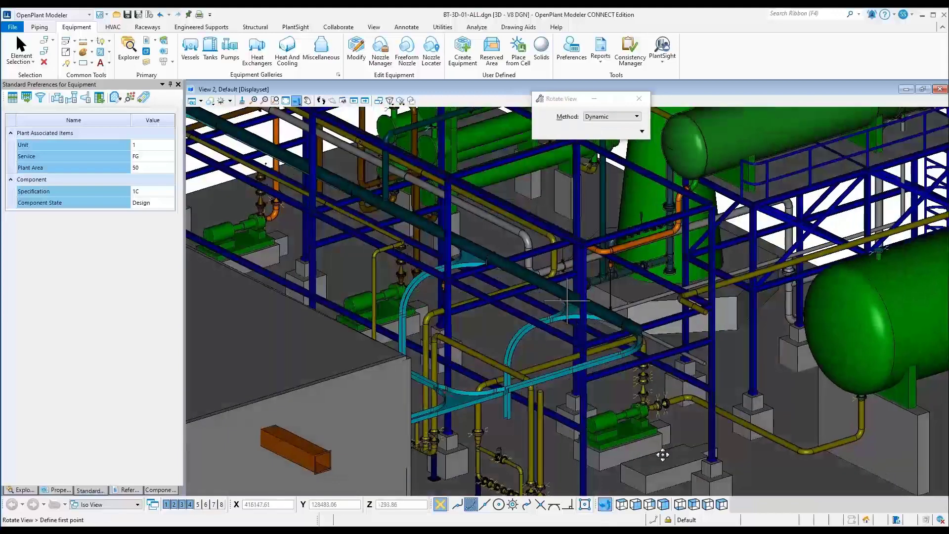
shift+middle_drag(593, 370, 653, 446)
scroll(646, 434, up, 4)
click(638, 420)
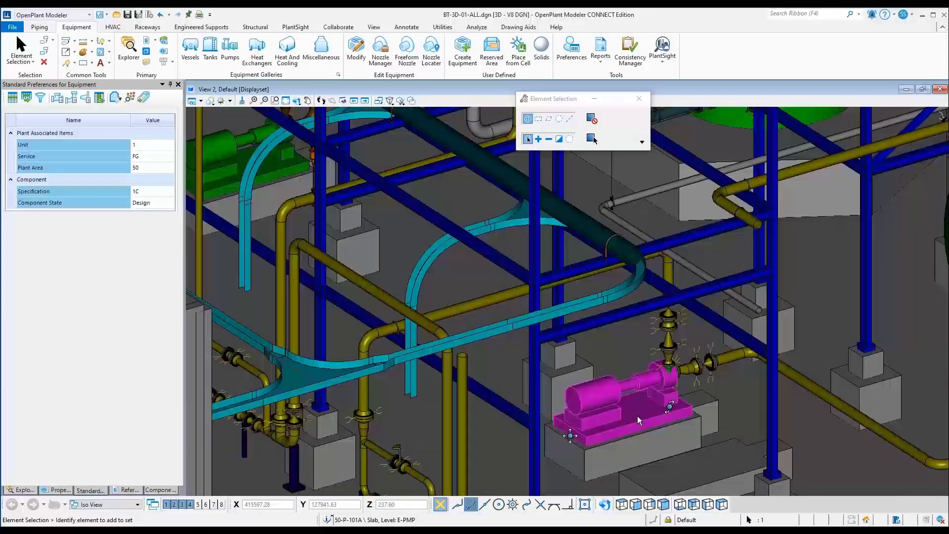
Open pump 50-P-101A in the Modify Equipment dialog via Modify Component.
right_click(638, 419)
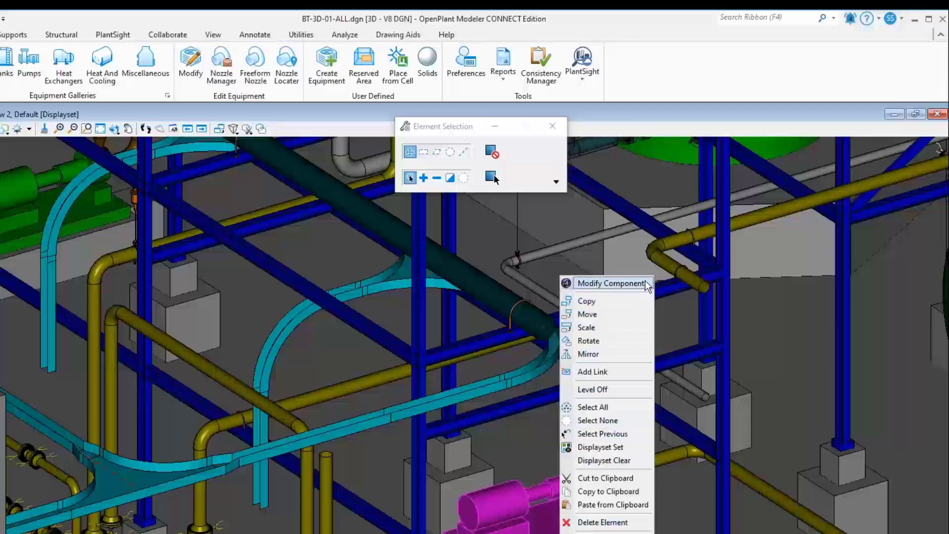
click(611, 284)
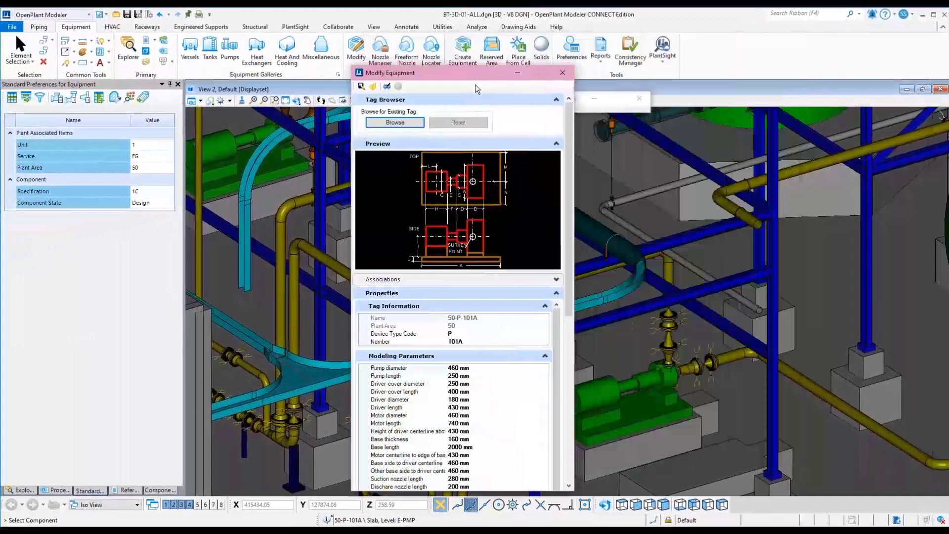
scroll(498, 349, down, 3)
scroll(498, 334, down, 2)
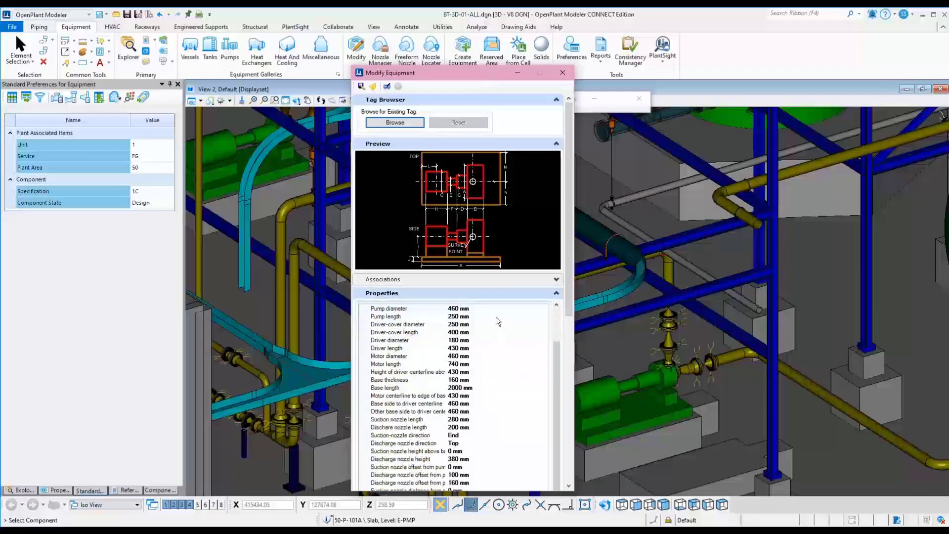
scroll(435, 444, down, 3)
scroll(460, 437, up, 3)
scroll(482, 434, up, 2)
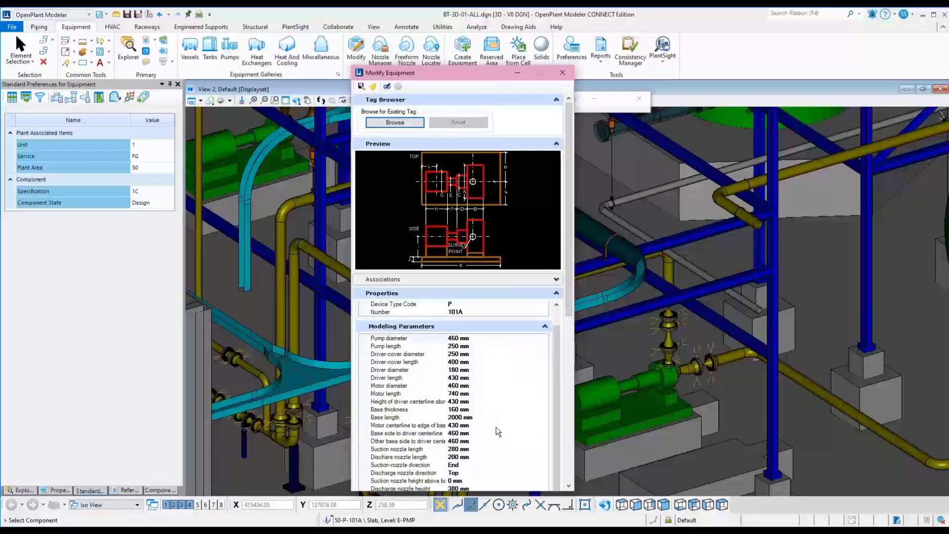
scroll(497, 432, up, 3)
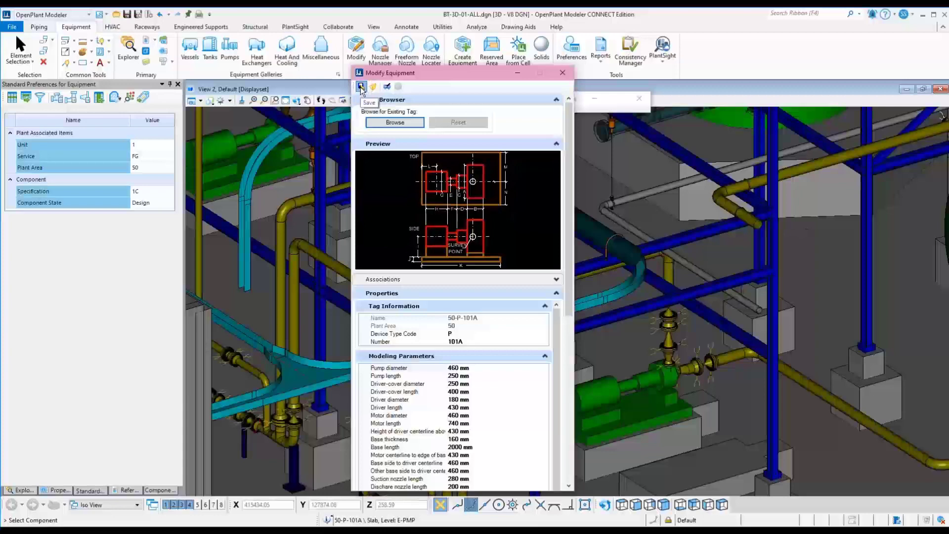
Save the pump data as 'My Par. Horizontal Pump.ecModel.xml' and close Modify Equipment.
click(361, 87)
drag(223, 13, 311, 83)
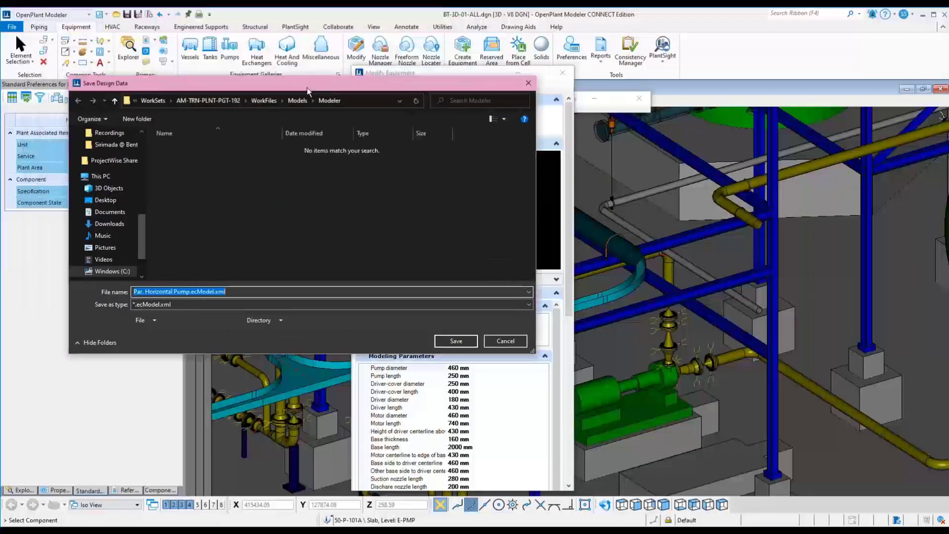
click(213, 292)
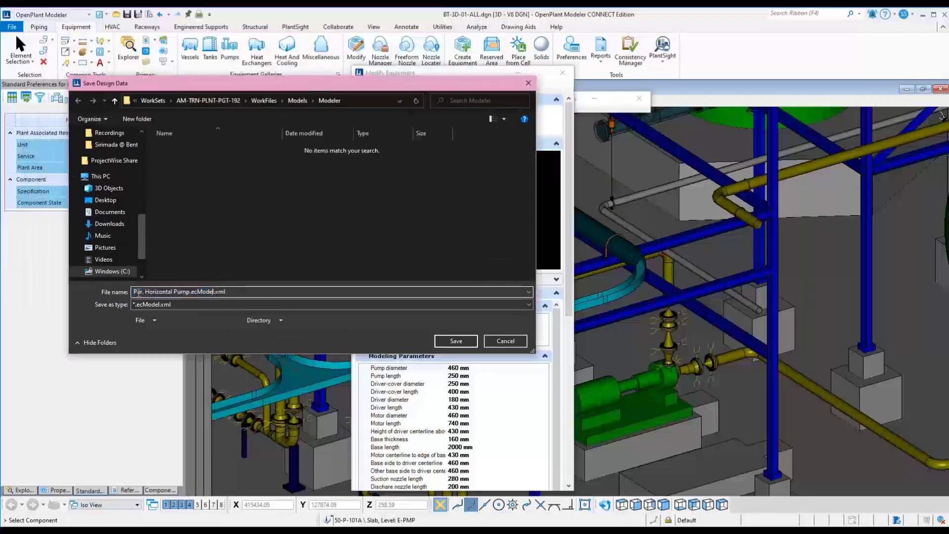
text(My)
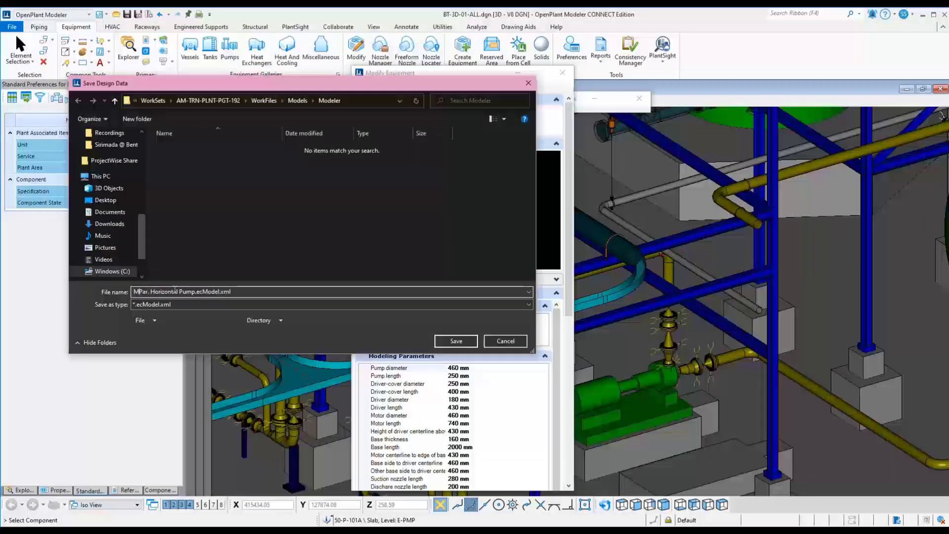
click(456, 342)
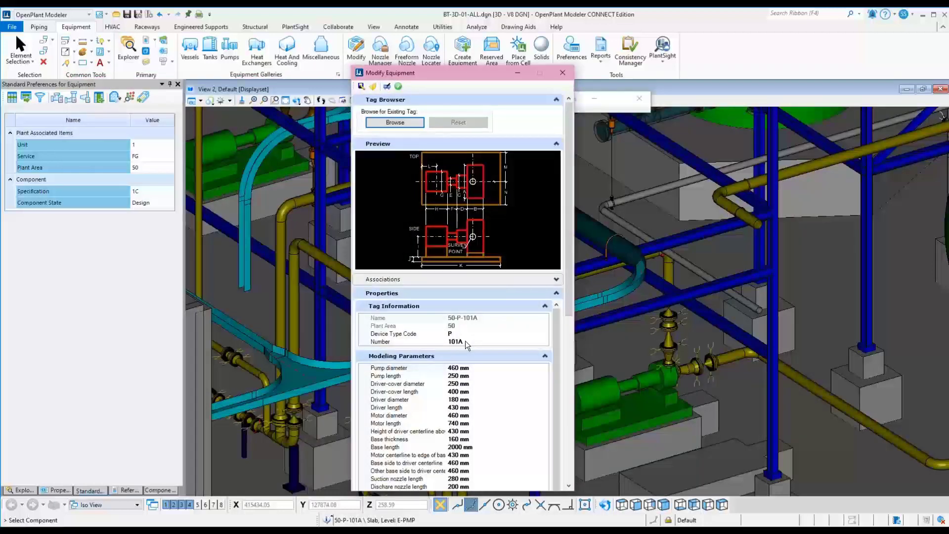
click(563, 73)
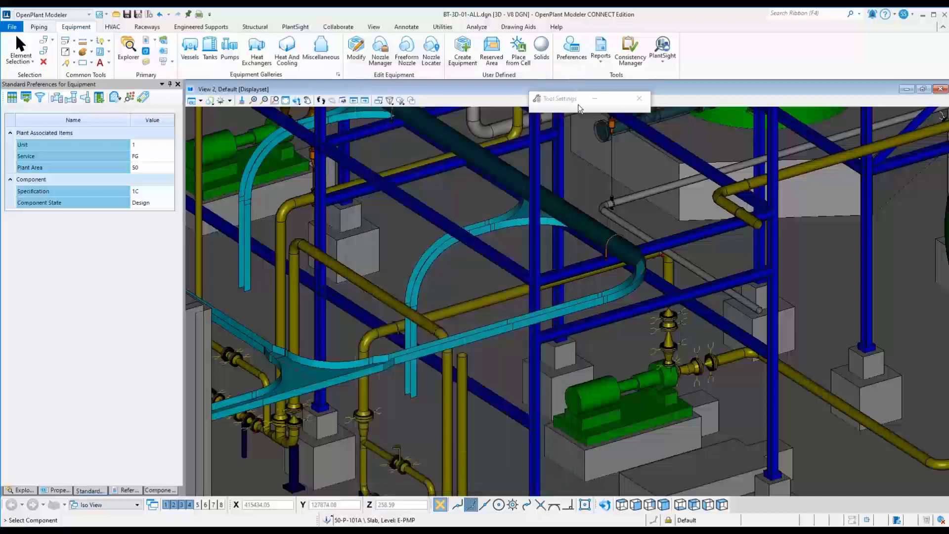
Open Training_Session.dgn from the Recent Files list.
click(12, 27)
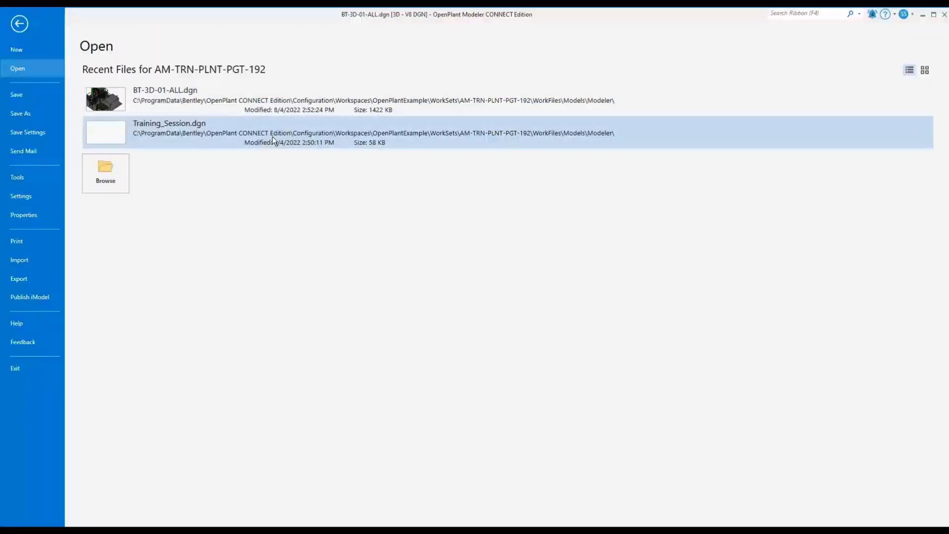
click(230, 135)
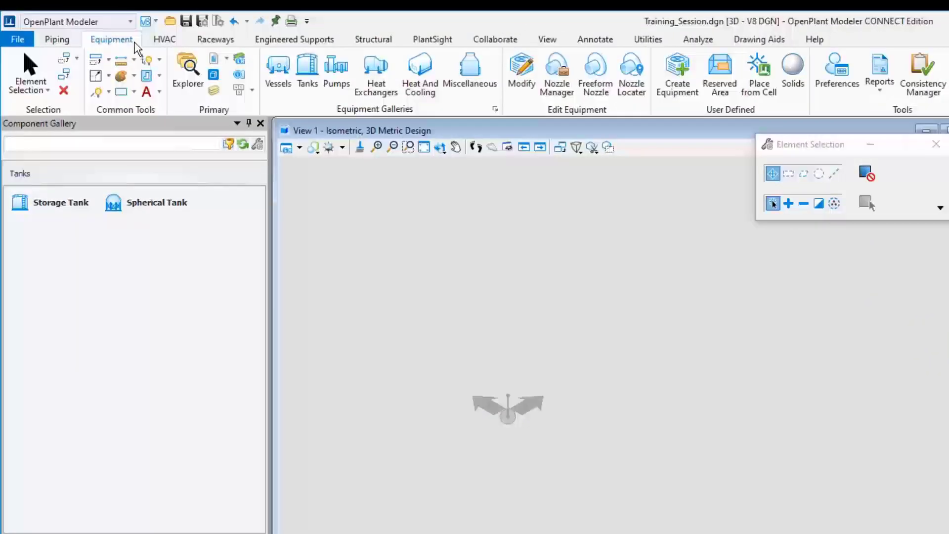
Browse the Vessels and Tanks galleries, finishing on the Pumps gallery.
click(279, 73)
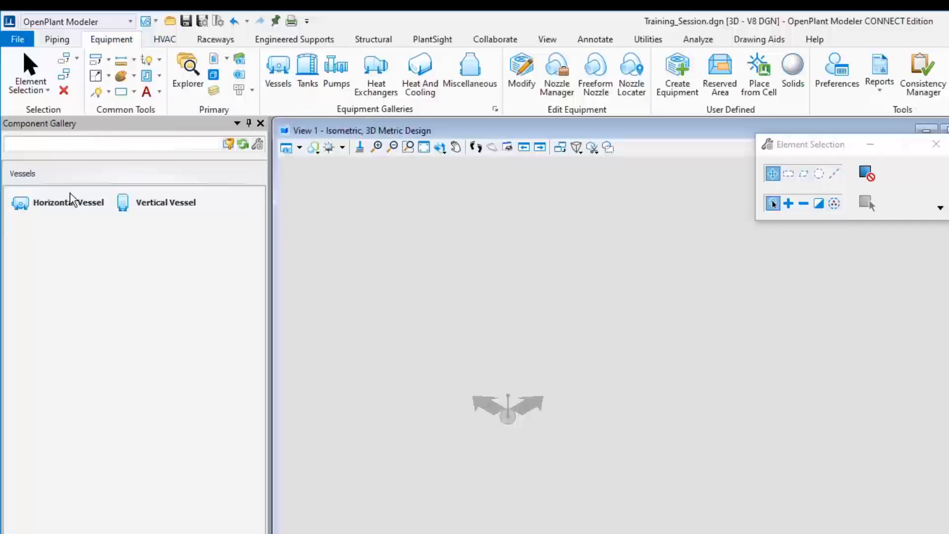
click(307, 73)
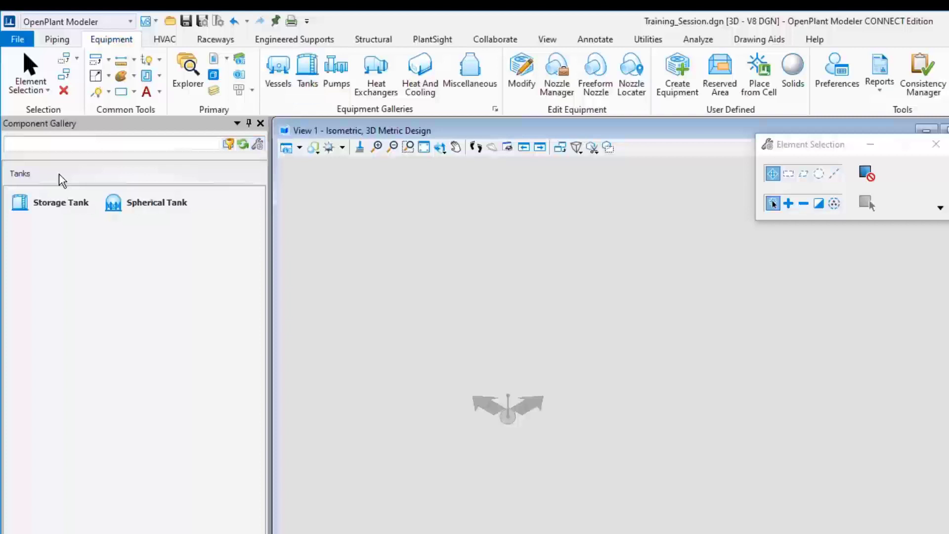
click(337, 72)
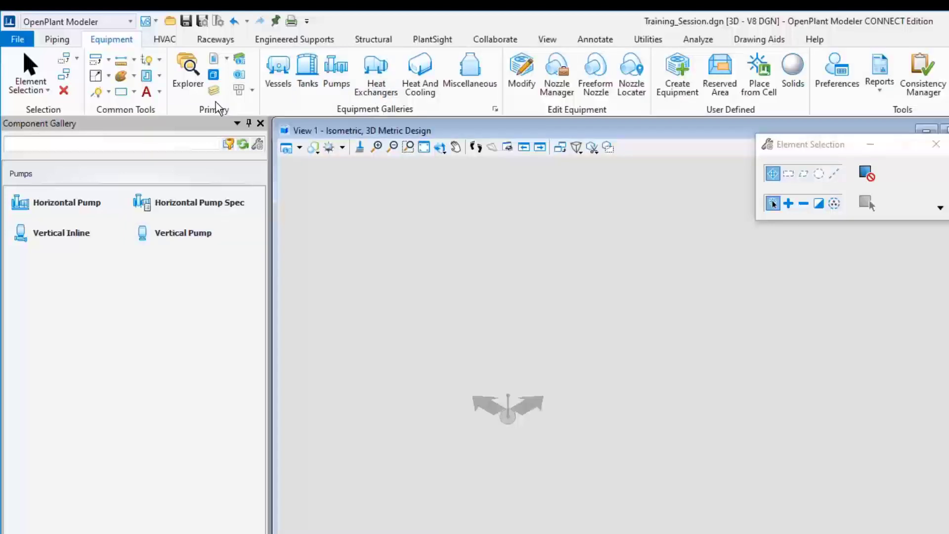
Attach BT-3D-01-ALL.dgn through the References manager and confirm its attachment properties.
click(226, 61)
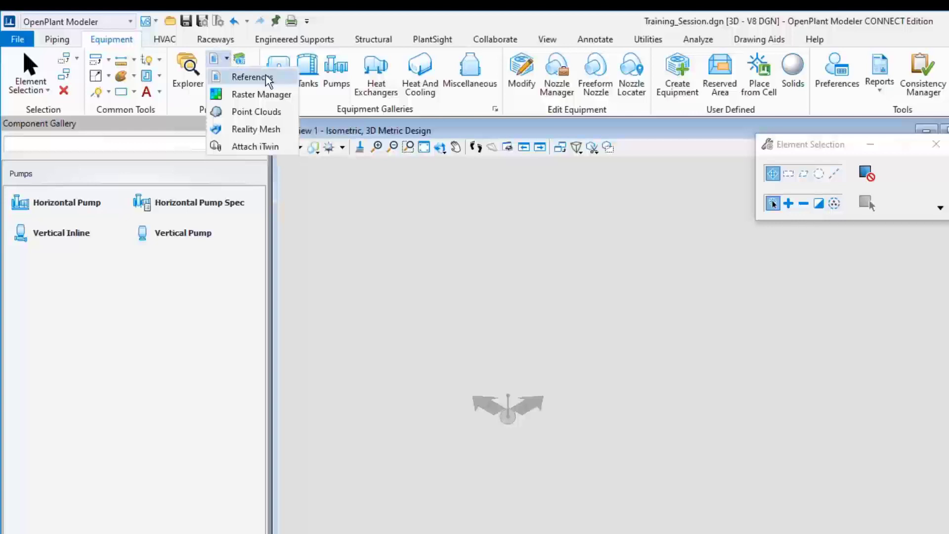
click(252, 77)
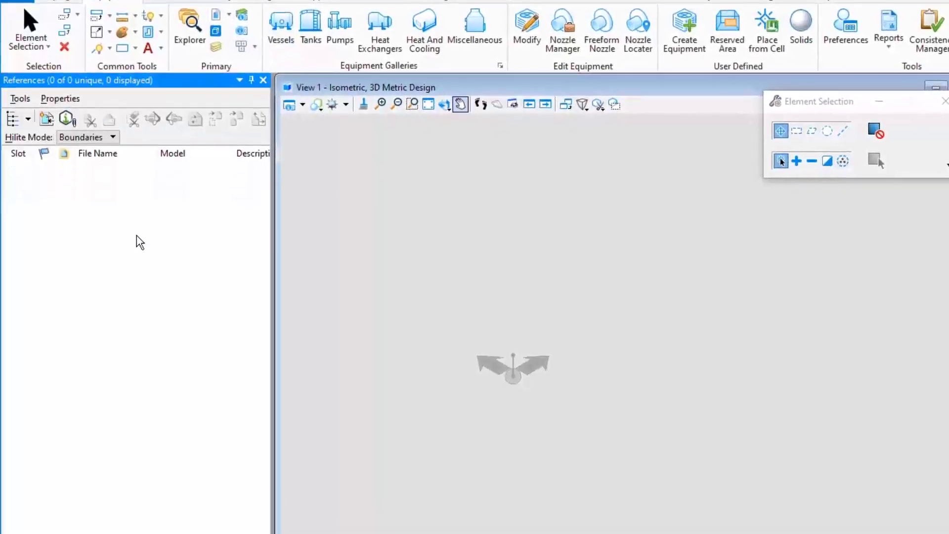
click(21, 98)
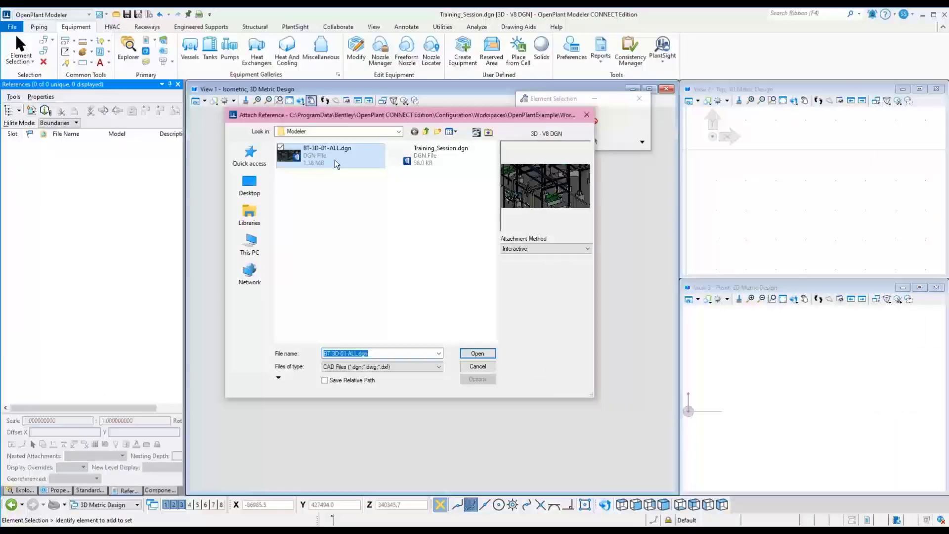
click(335, 160)
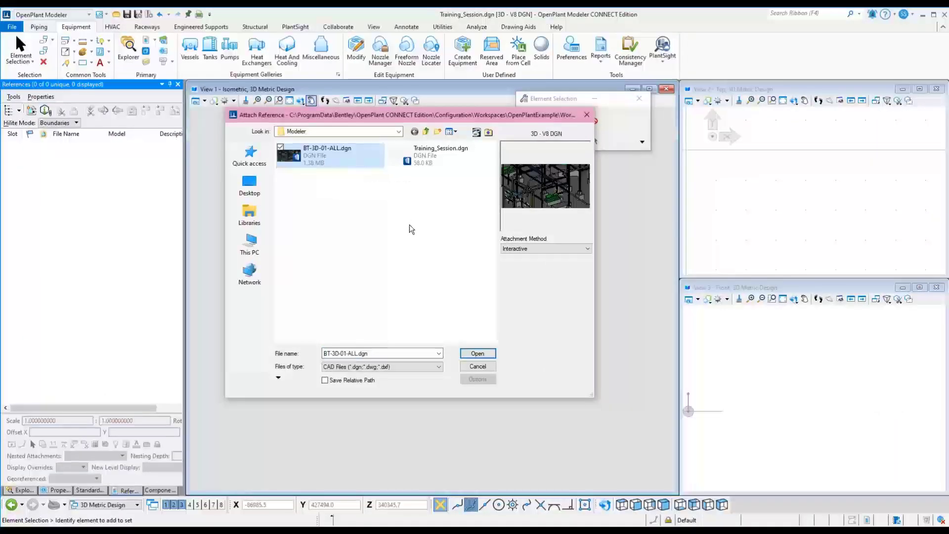
click(478, 354)
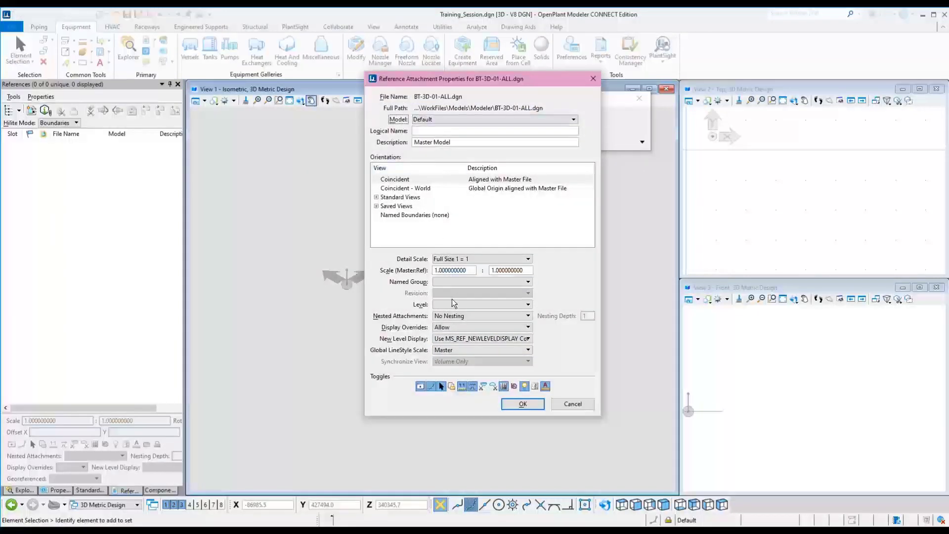
click(523, 403)
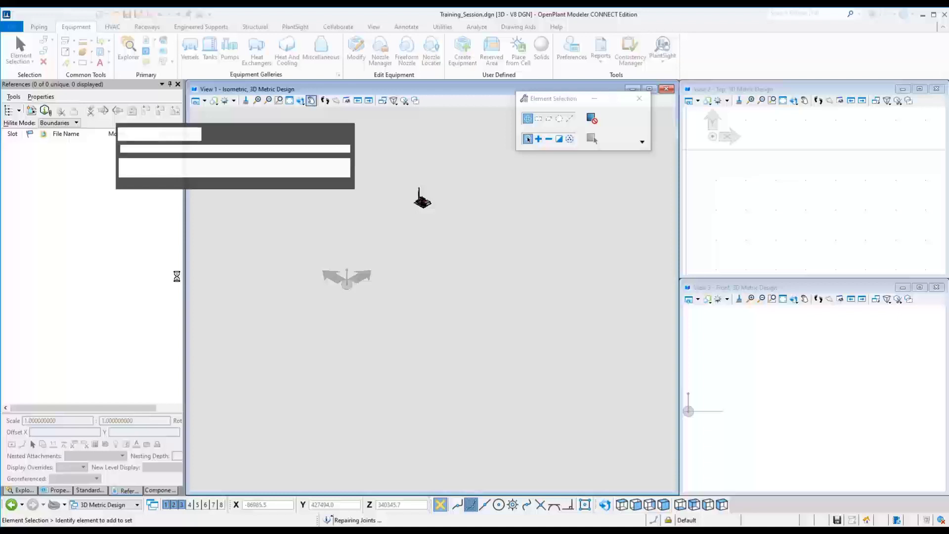
Fit the referenced plant in View 1 (isometric), View 2 (Top) and View 3 (Front).
click(76, 145)
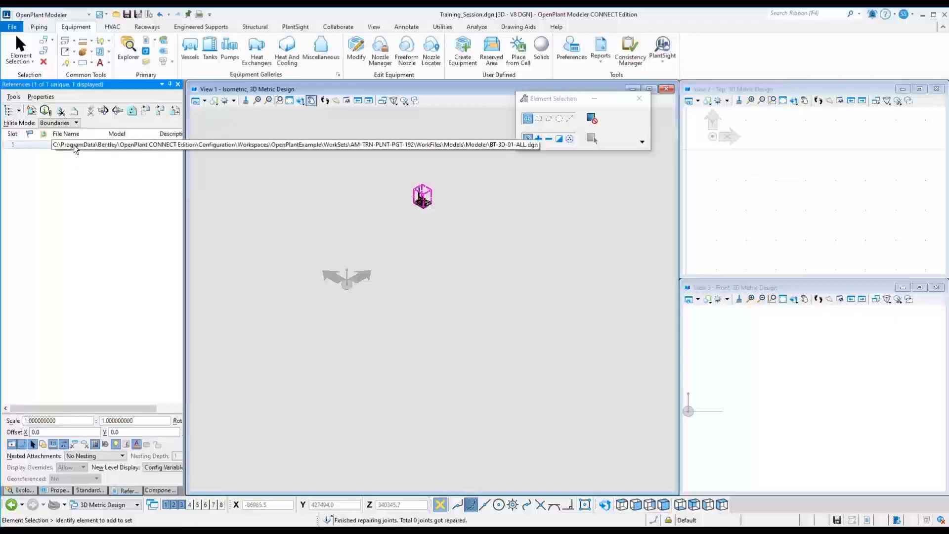
click(423, 196)
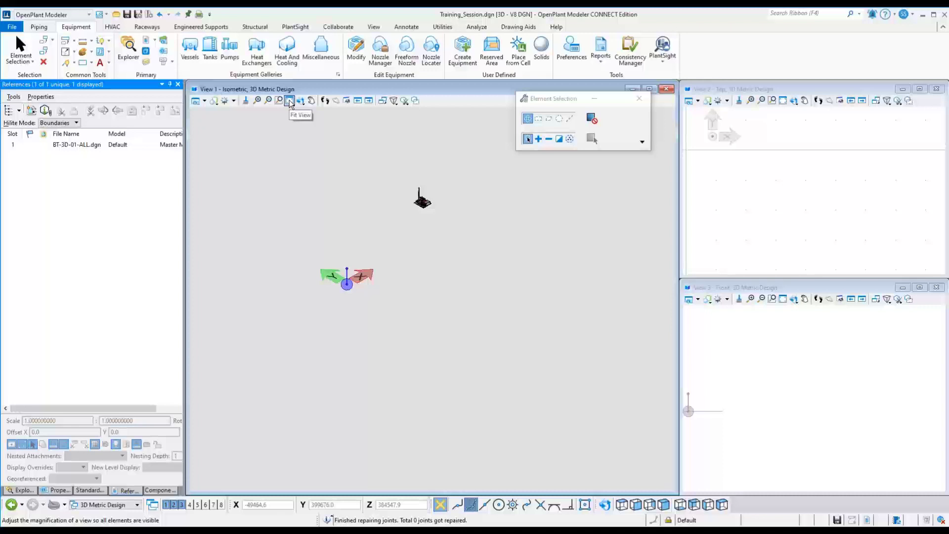
click(289, 101)
click(826, 149)
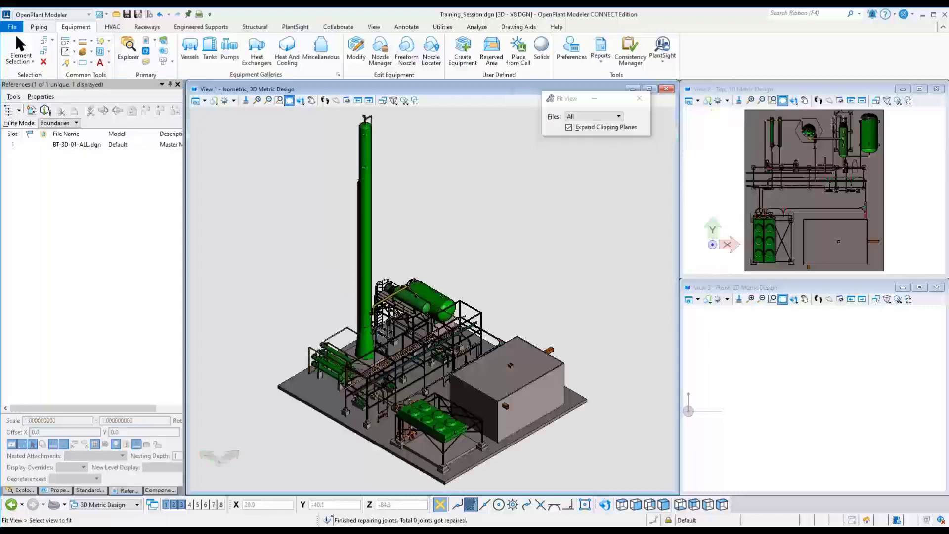
click(852, 382)
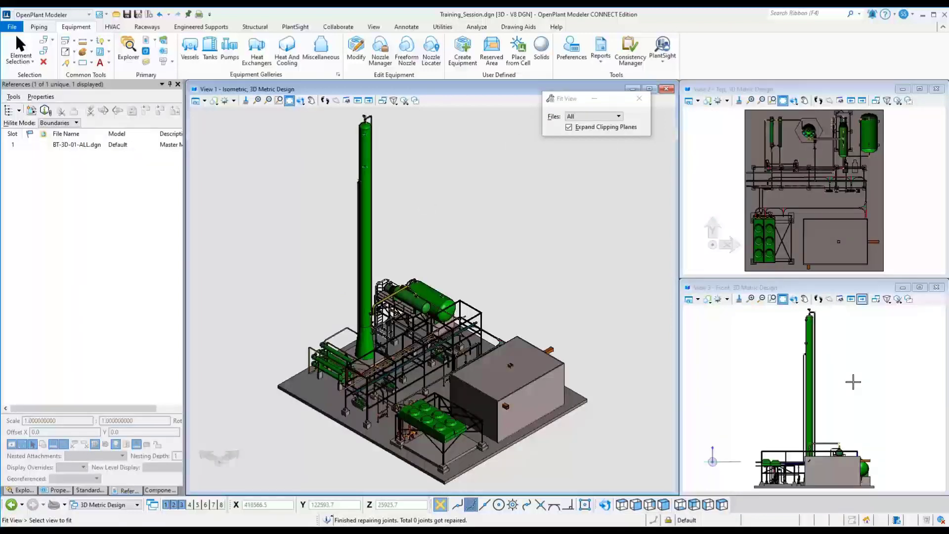
right_click(853, 382)
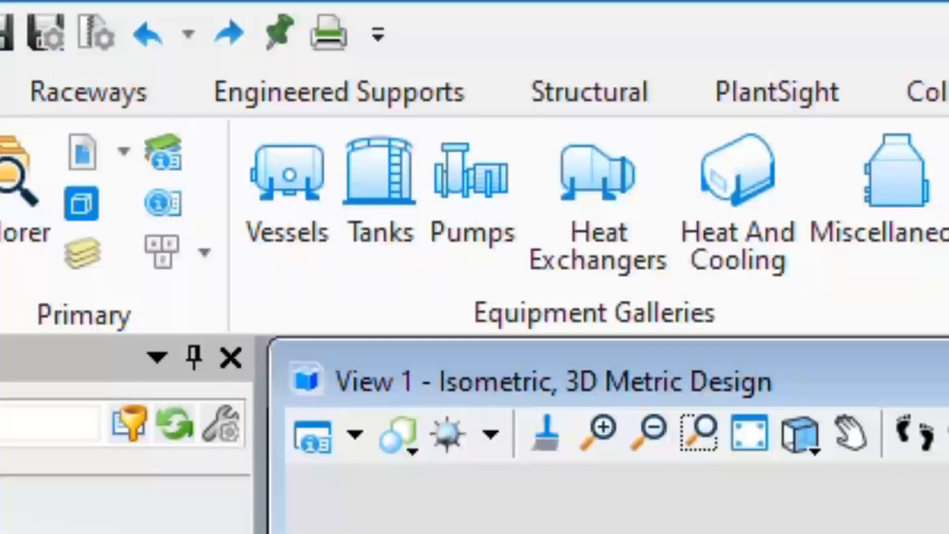
Pick Storage Tank from the Tanks gallery and set its Unit to 1.
click(380, 189)
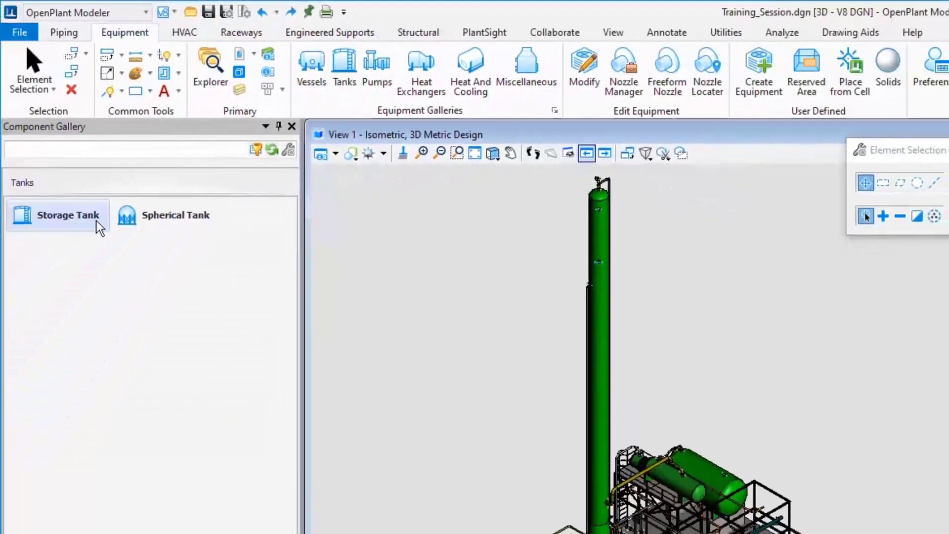
click(96, 221)
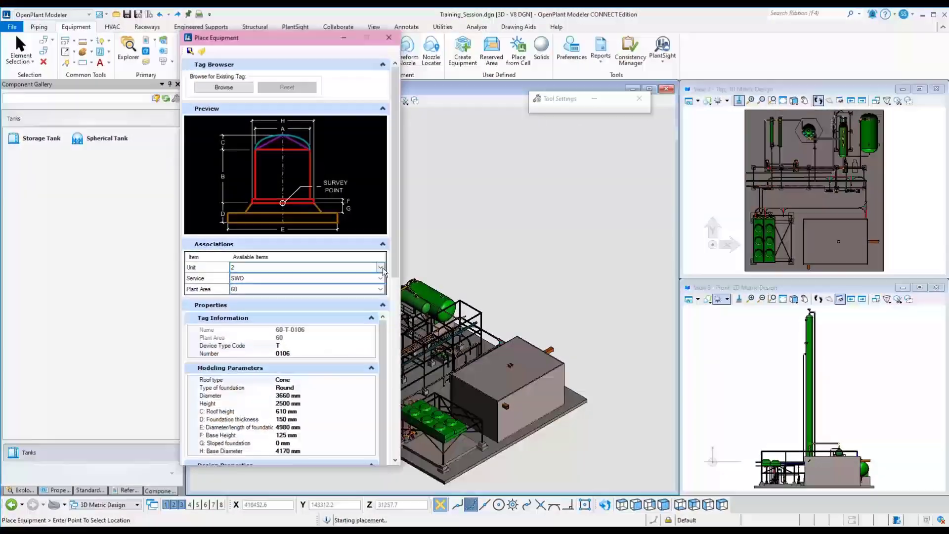
click(382, 268)
click(245, 289)
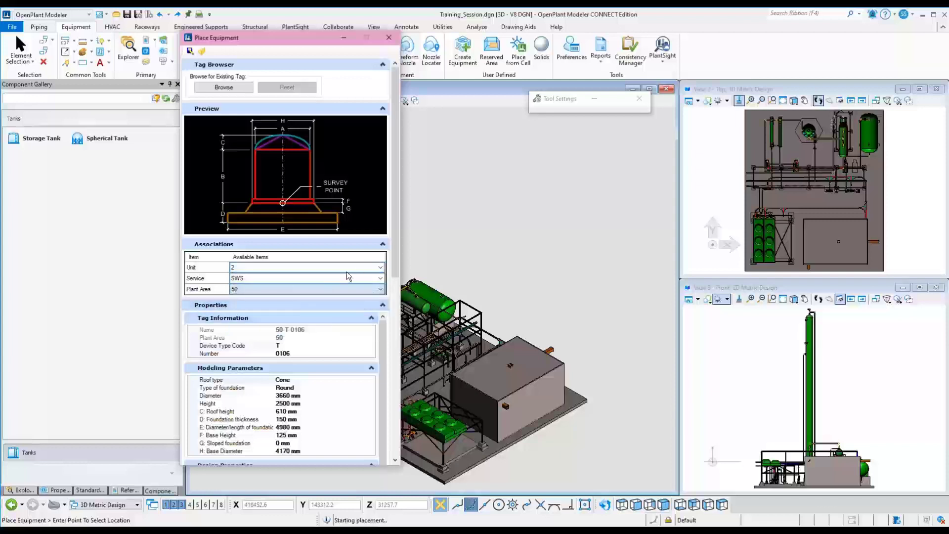
click(378, 268)
click(244, 278)
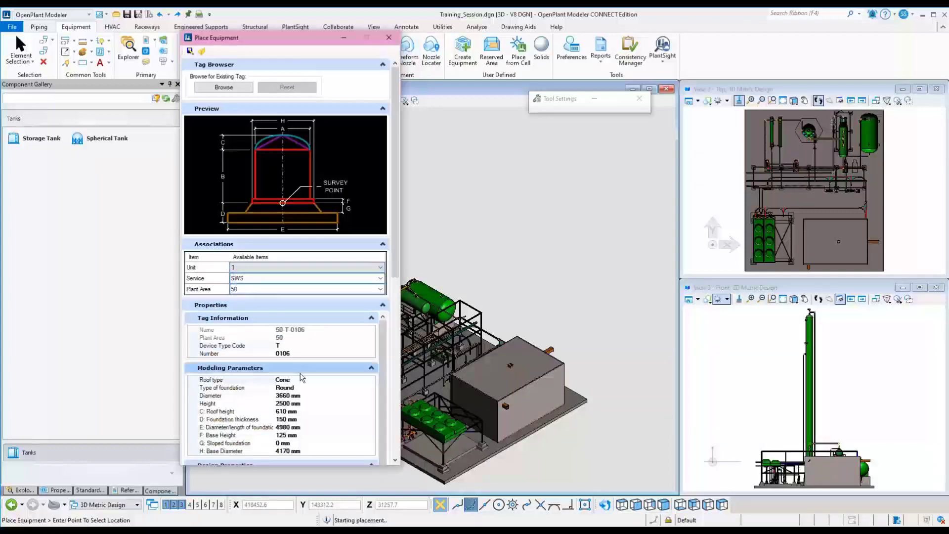
scroll(302, 377, down, 1)
scroll(301, 376, down, 2)
scroll(306, 359, down, 2)
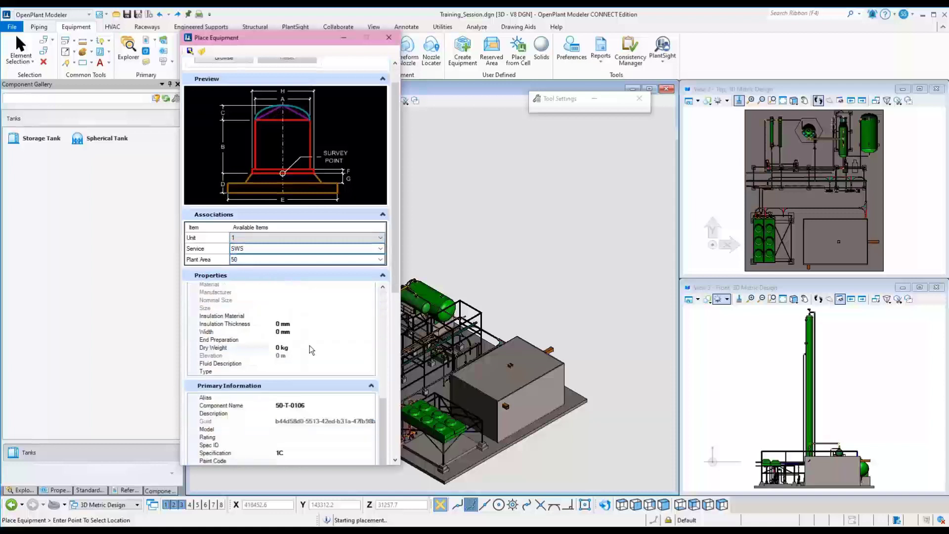
scroll(307, 354, down, 2)
scroll(309, 352, down, 1)
scroll(311, 349, up, 1)
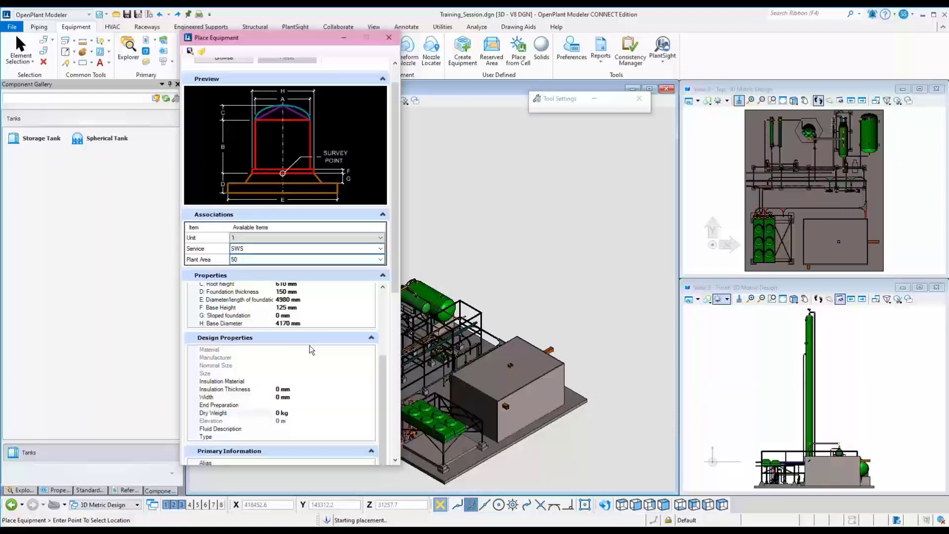
scroll(309, 345, up, 5)
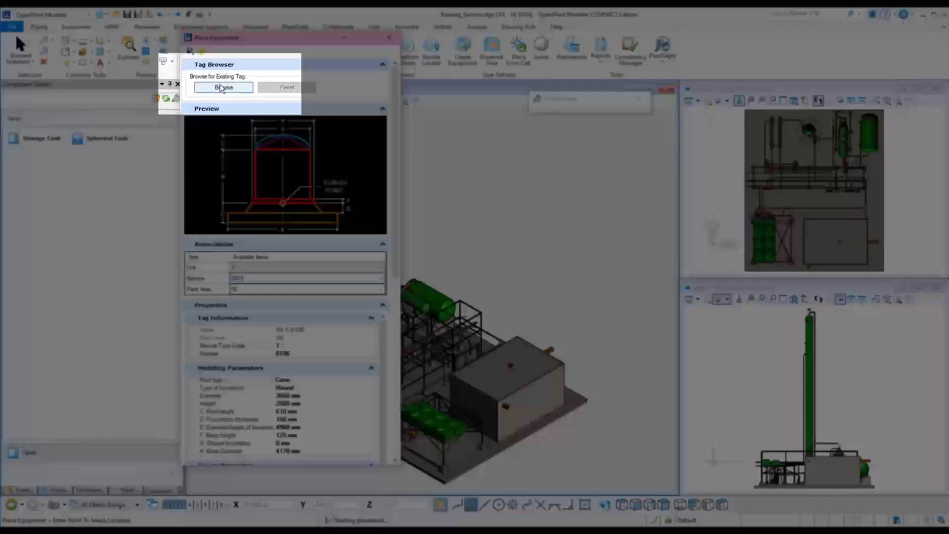
Assign the existing PlantSight tag 60-T-0600 to the storage tank.
click(221, 87)
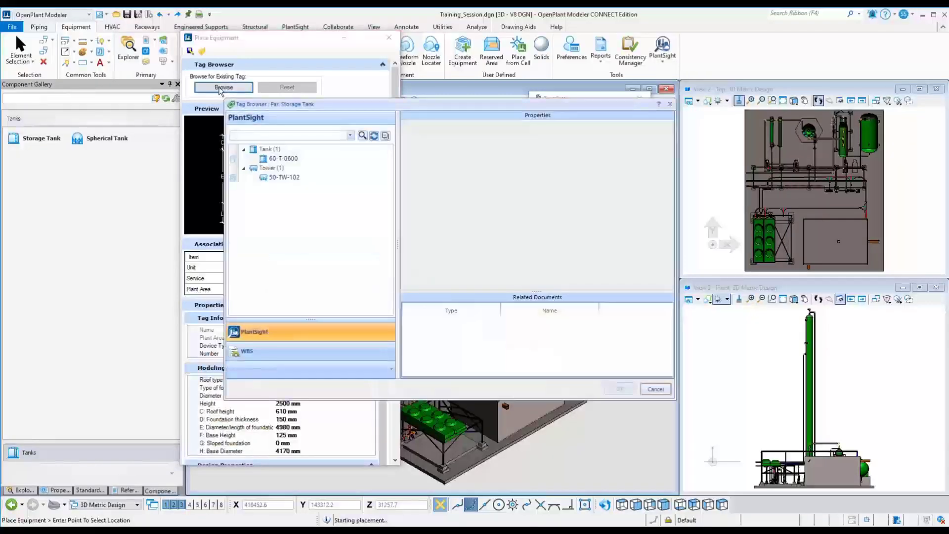
click(290, 160)
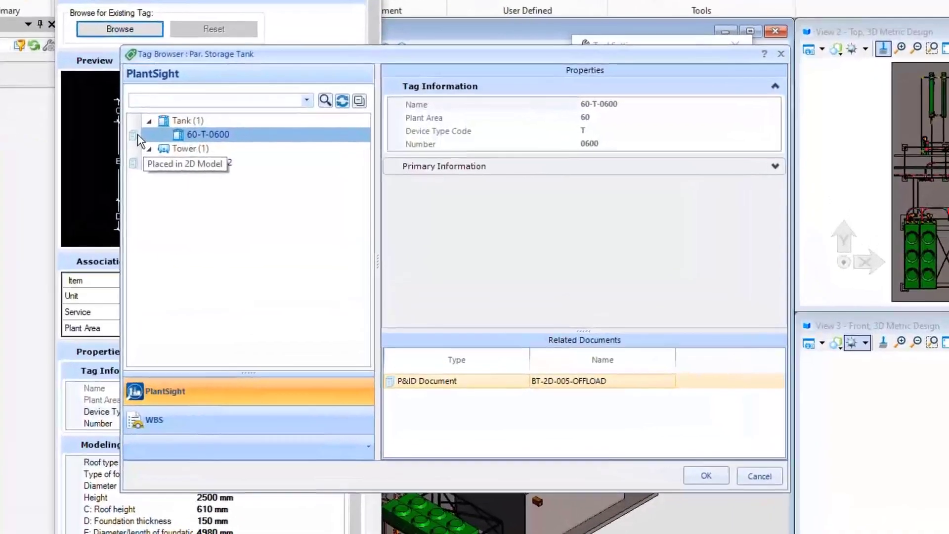
click(306, 101)
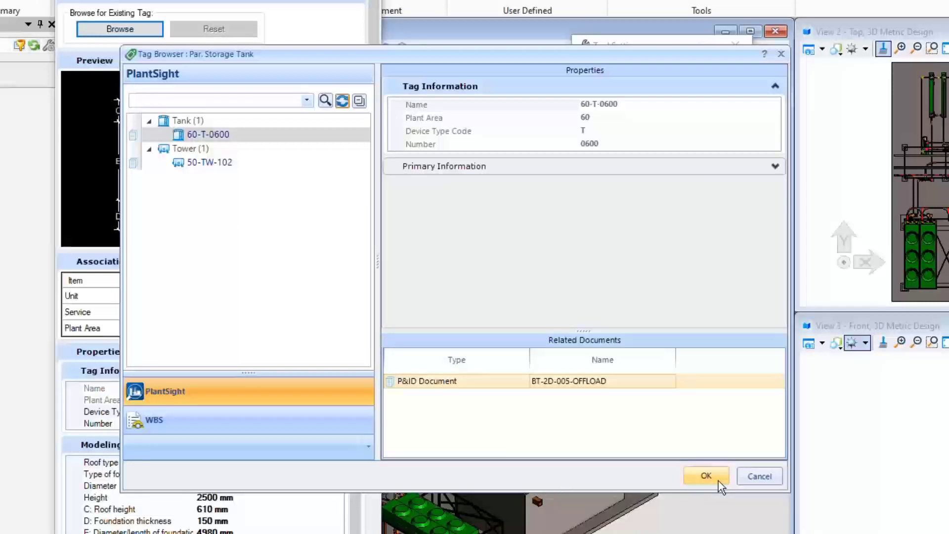
click(706, 475)
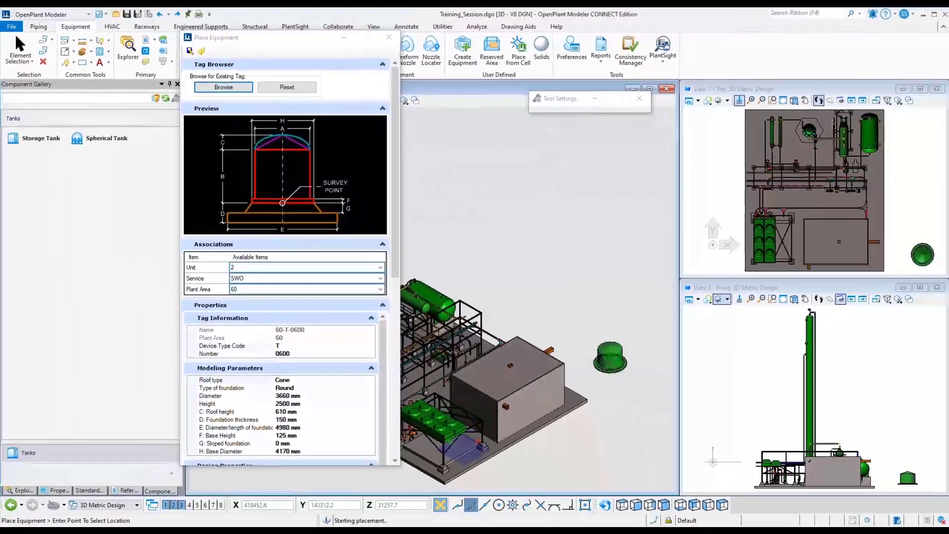
Orbit to the green cooler structure and set tank 60-T-0600 on the ground beneath it.
drag(473, 404, 520, 297)
scroll(483, 401, up, 4)
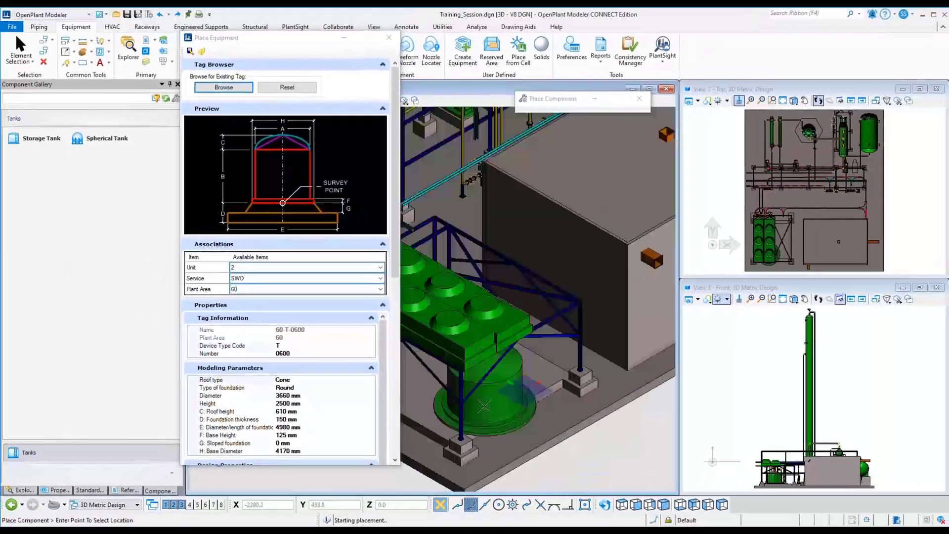
scroll(482, 400, up, 3)
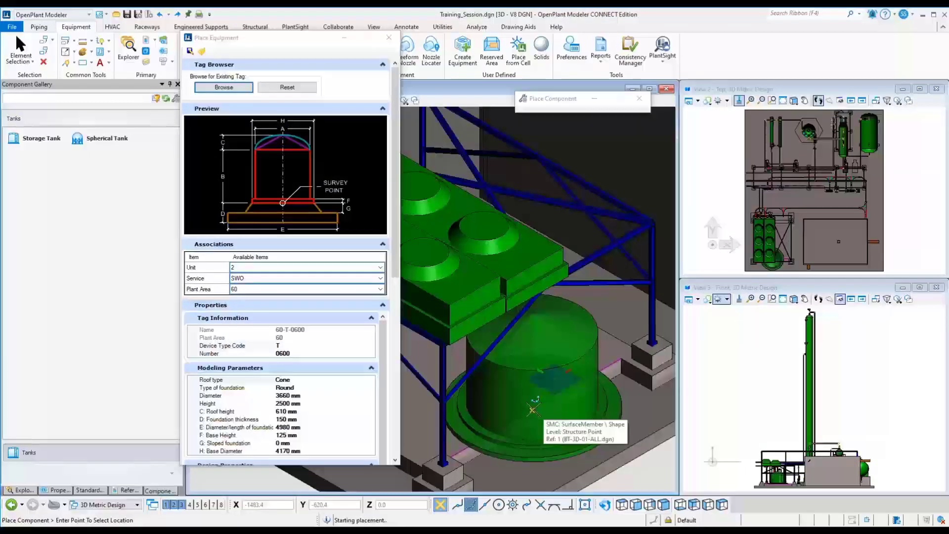
mouse_move(583, 351)
shift+middle_down()
mouse_move(505, 413)
mouse_move(575, 393)
shift+middle_up()
drag(265, 38, 143, 53)
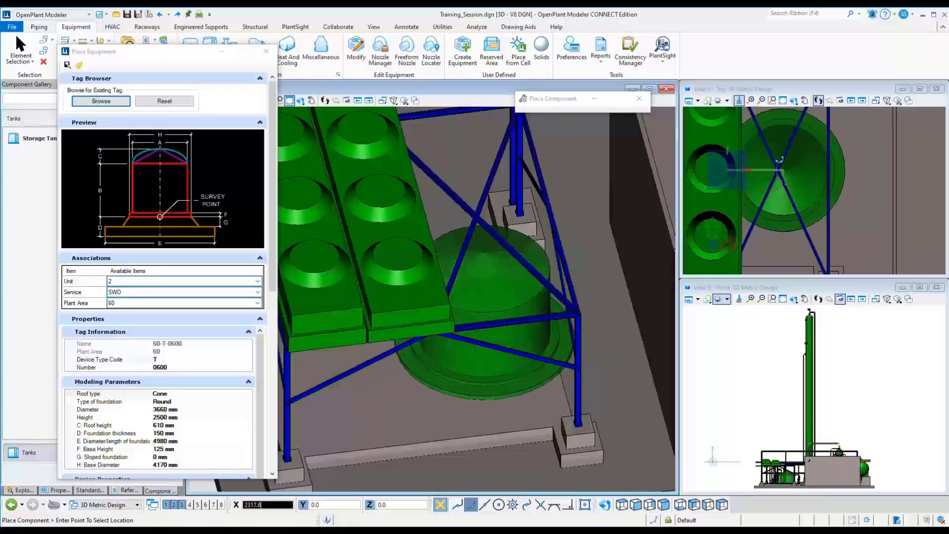
click(478, 386)
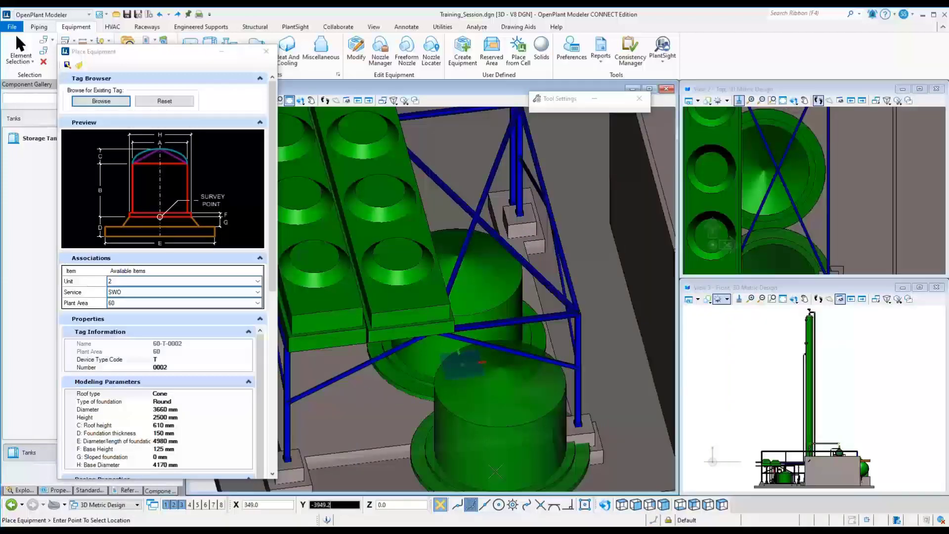
right_click(496, 444)
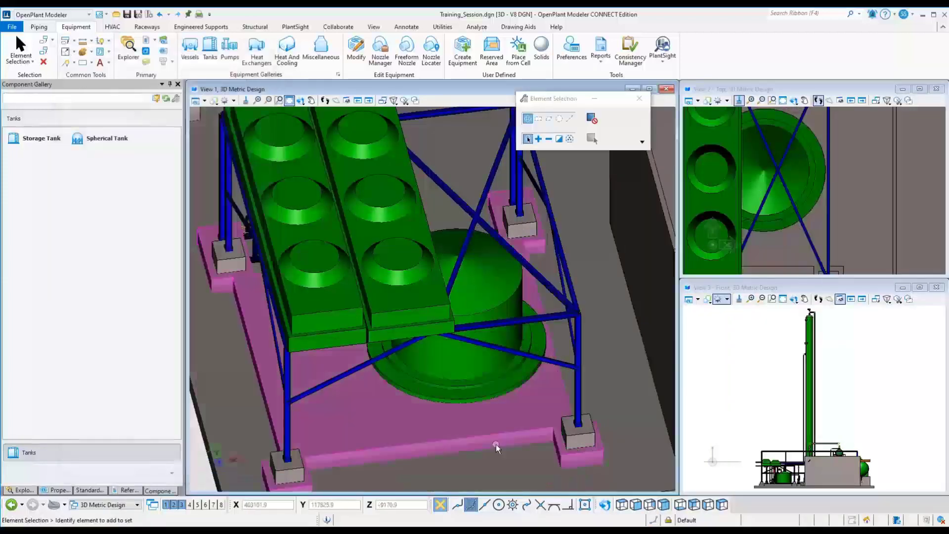
Switch to an isometric view and orbit to the empty pipe rack foundations beside the green pump.
click(493, 506)
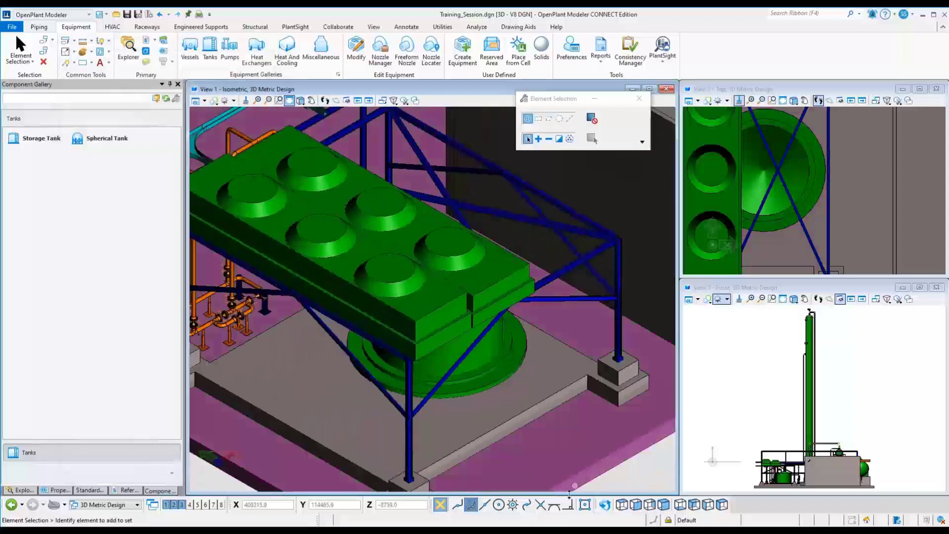
click(606, 505)
mouse_move(445, 297)
mouse_down()
mouse_move(417, 378)
mouse_move(499, 410)
mouse_up()
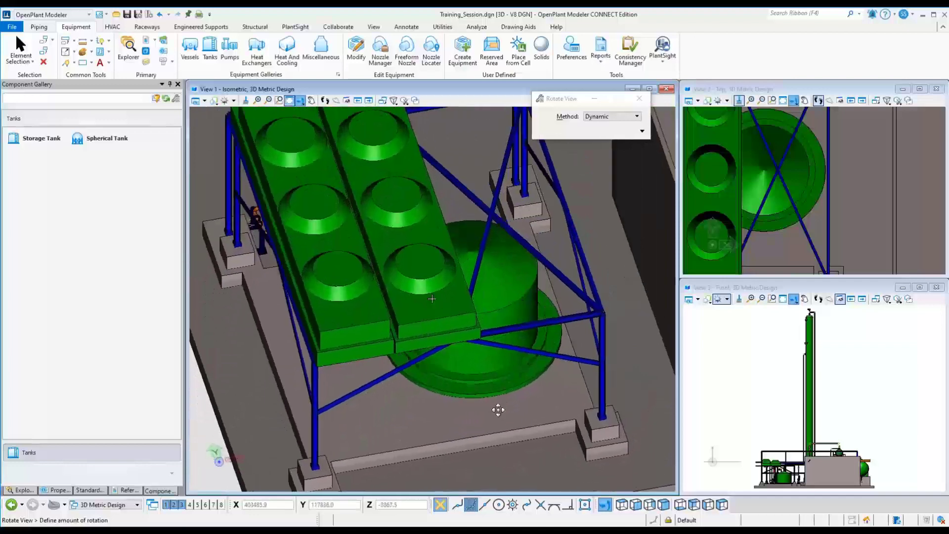
right_click(496, 408)
scroll(543, 339, down, 4)
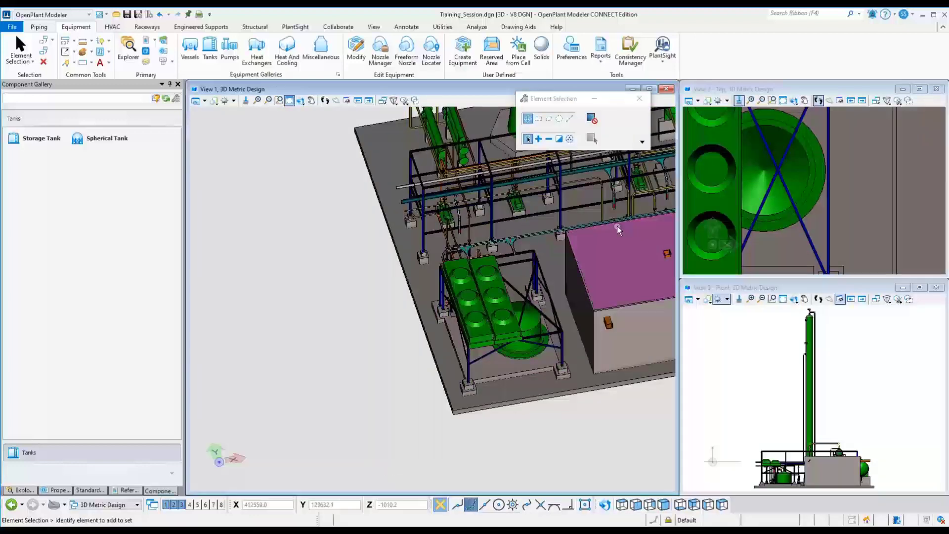
scroll(617, 226, down, 2)
scroll(608, 234, up, 6)
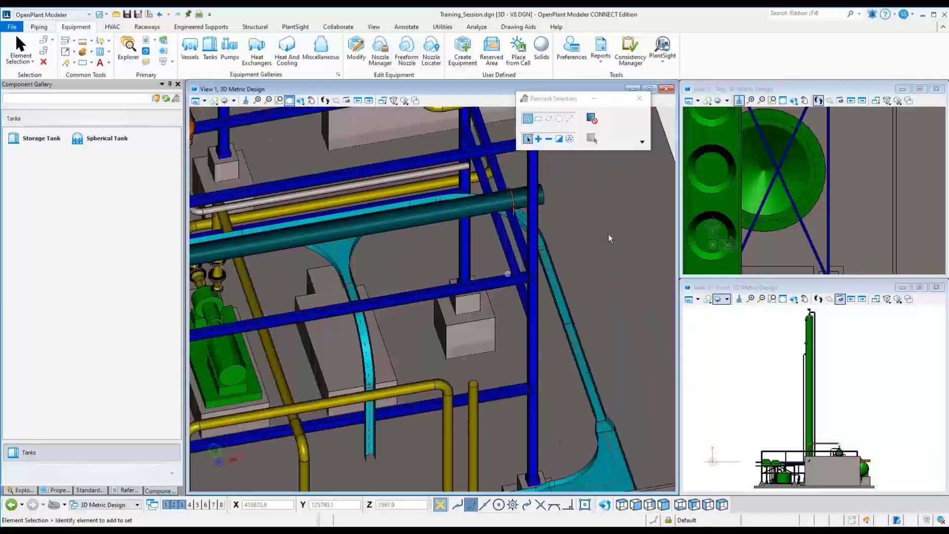
scroll(788, 183, down, 3)
drag(816, 148, 788, 183)
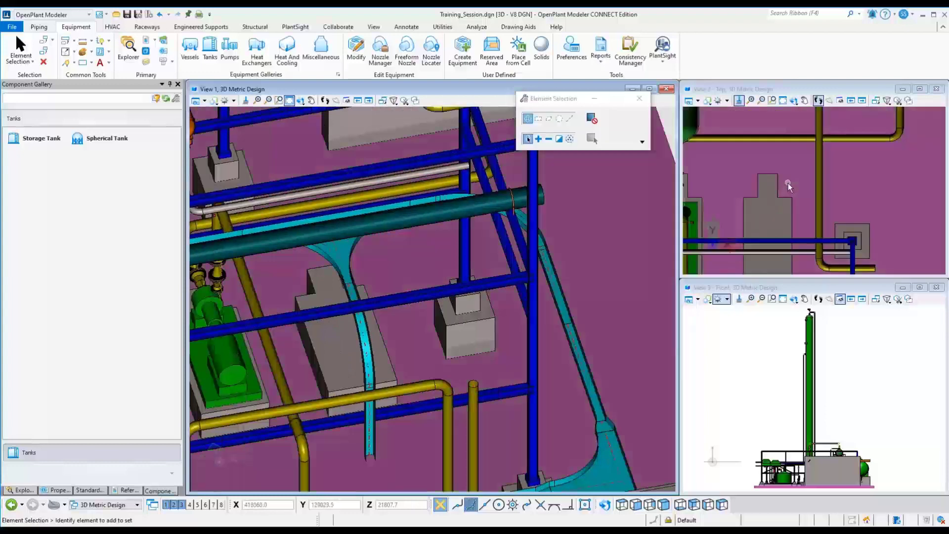
scroll(788, 183, down, 2)
shift+middle_drag(430, 297, 521, 332)
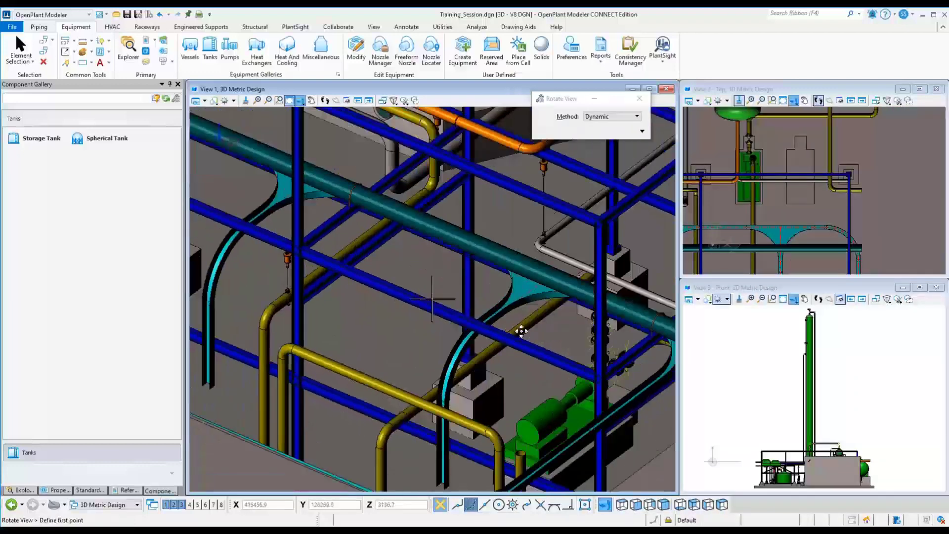
drag(521, 331, 490, 368)
key(Escape)
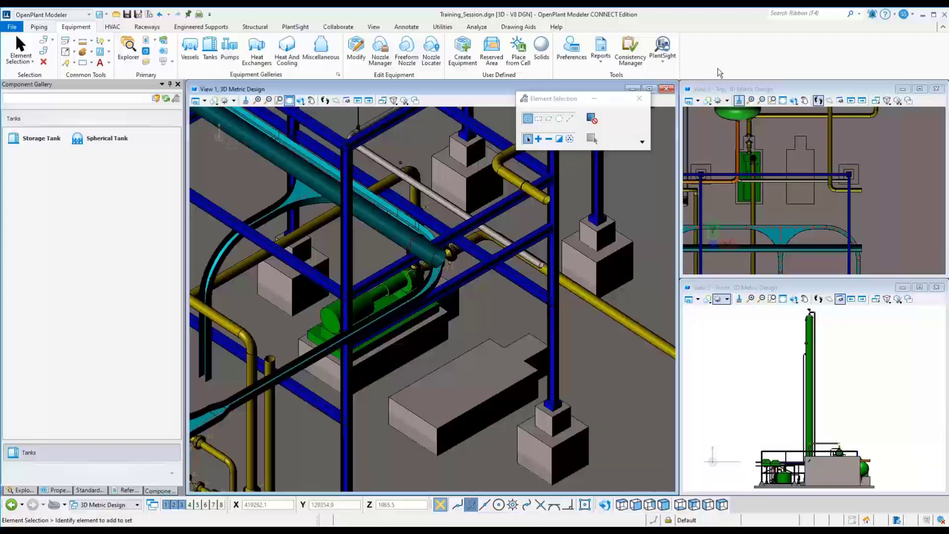
click(89, 15)
Start a Horizontal Pump placement from the Pumps gallery, showing default tag 50-P-0107.
click(89, 15)
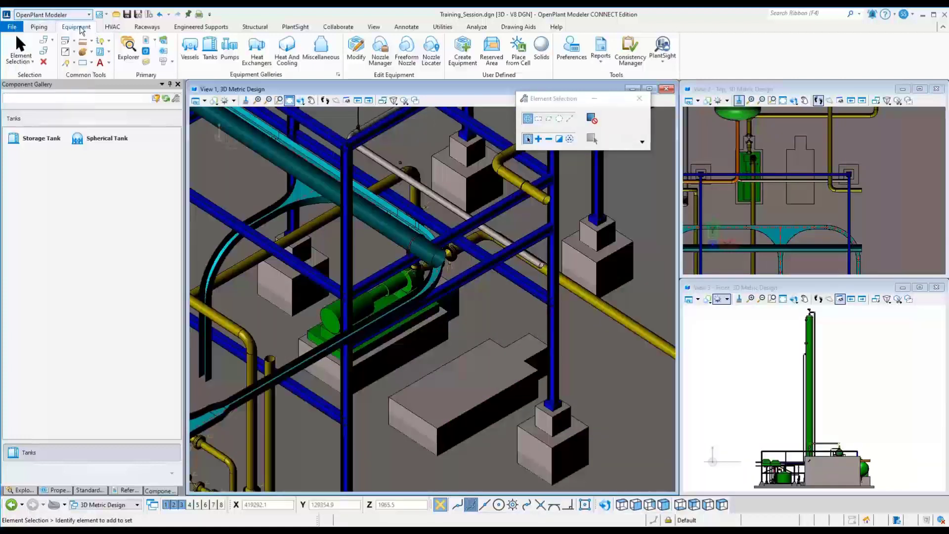
click(210, 56)
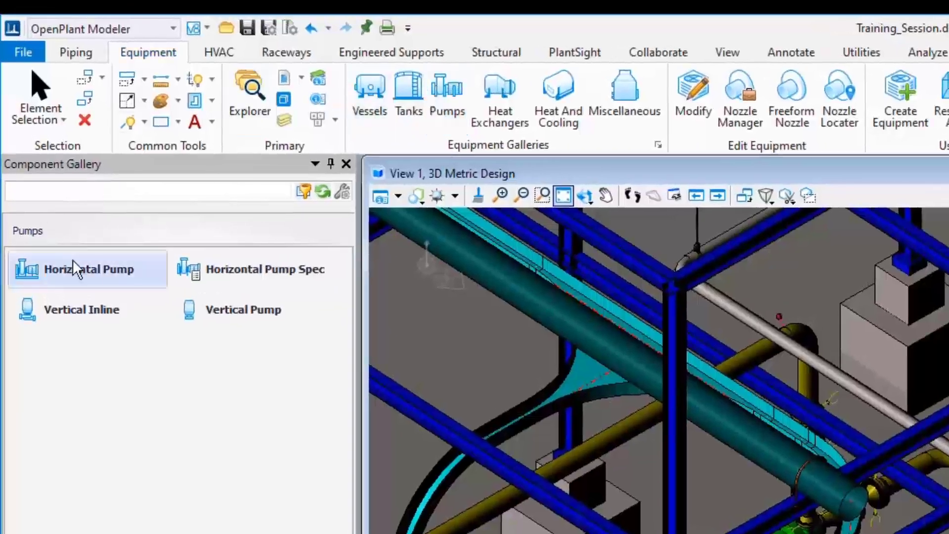
click(133, 269)
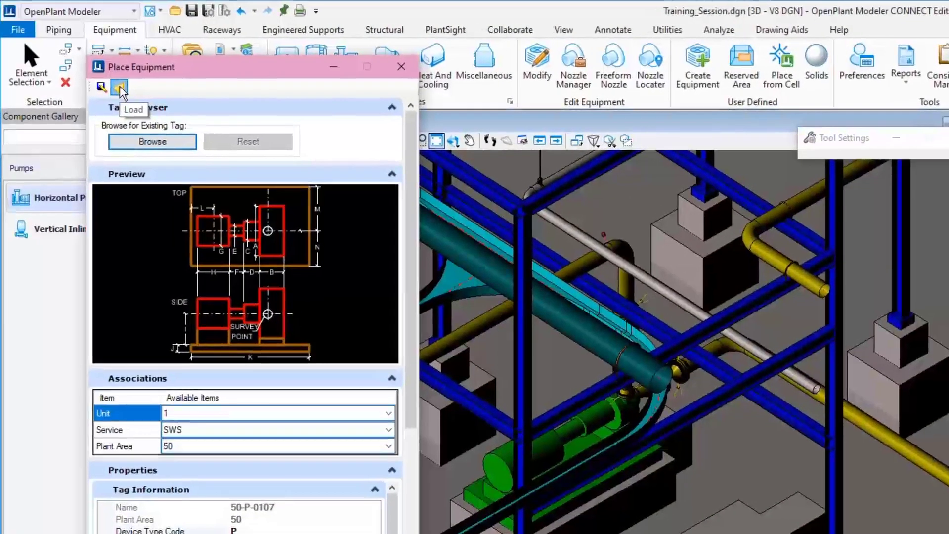
Load the pump design data from My Par. Horizontal Pump.ecModel.xml.
click(121, 89)
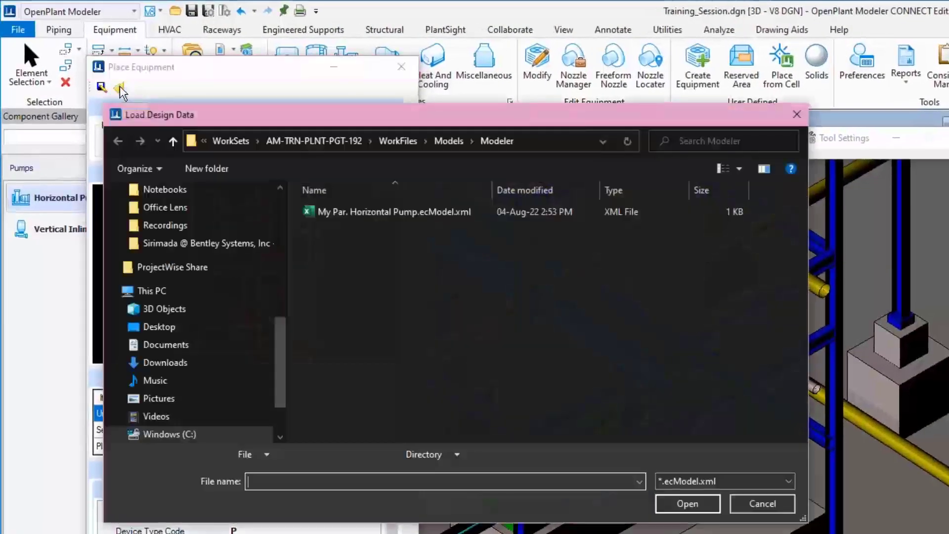
click(445, 215)
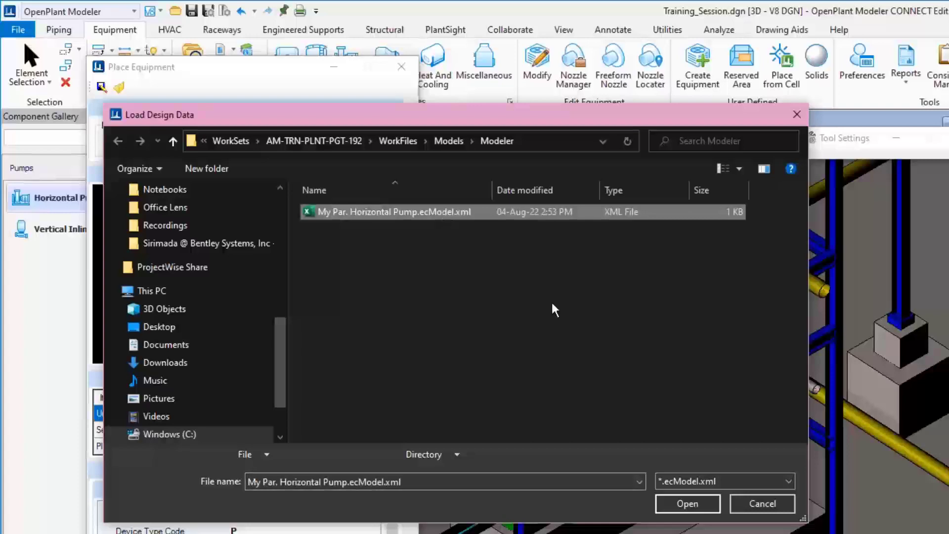
click(687, 504)
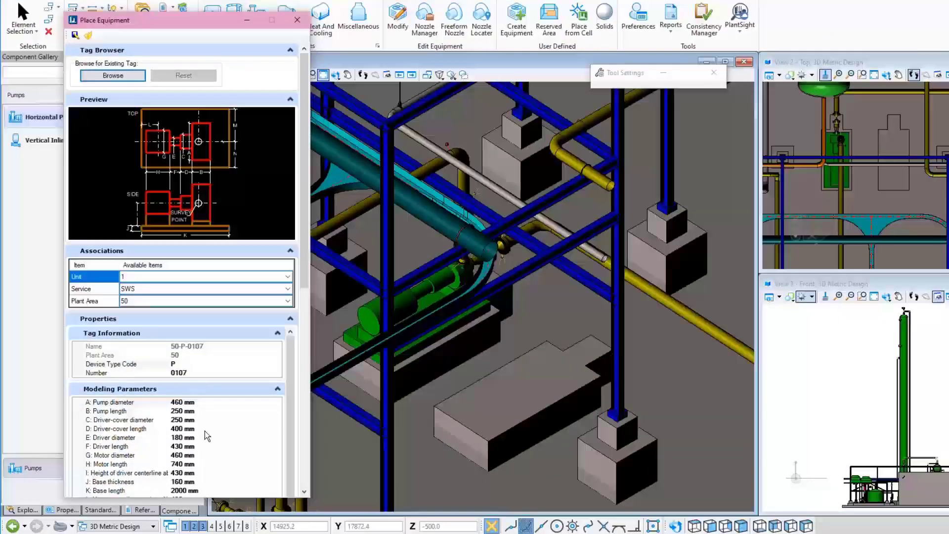
scroll(203, 408, down, 3)
scroll(189, 393, down, 3)
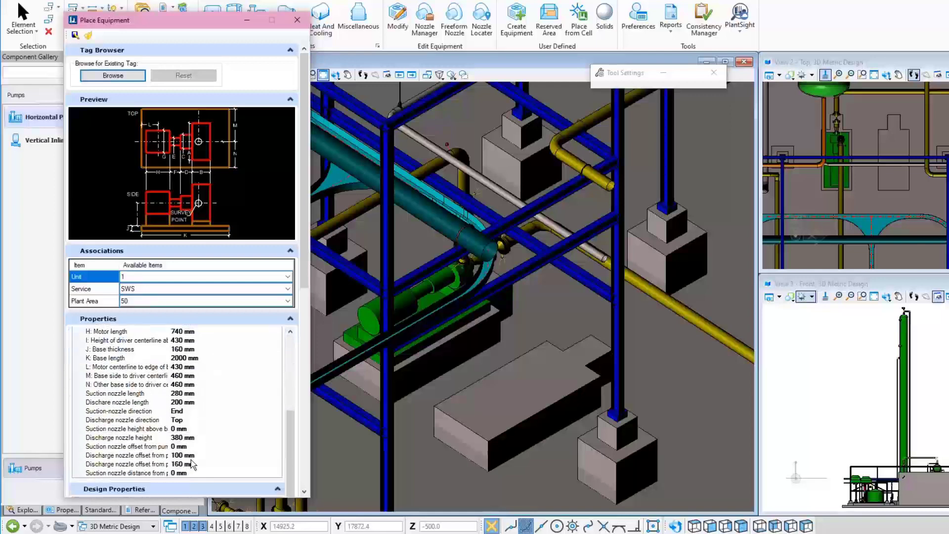
scroll(201, 414, up, 2)
scroll(202, 414, up, 3)
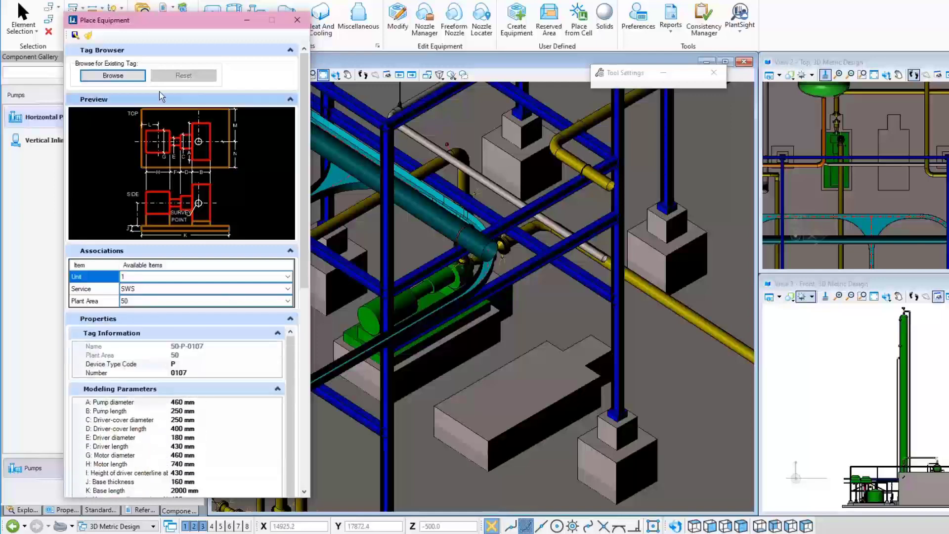
Assign the pump the existing tag 60-P-0600 in Plant Area 60.
click(113, 77)
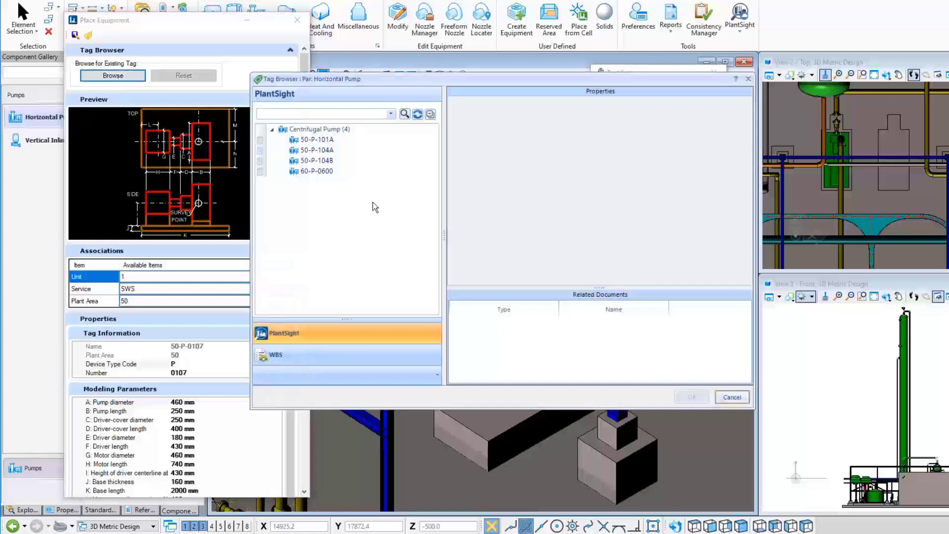
click(316, 171)
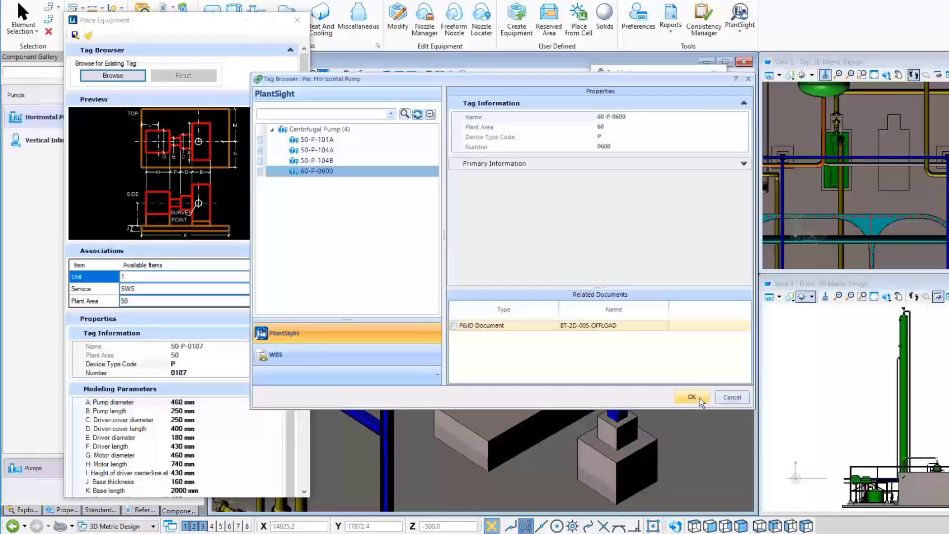
click(692, 397)
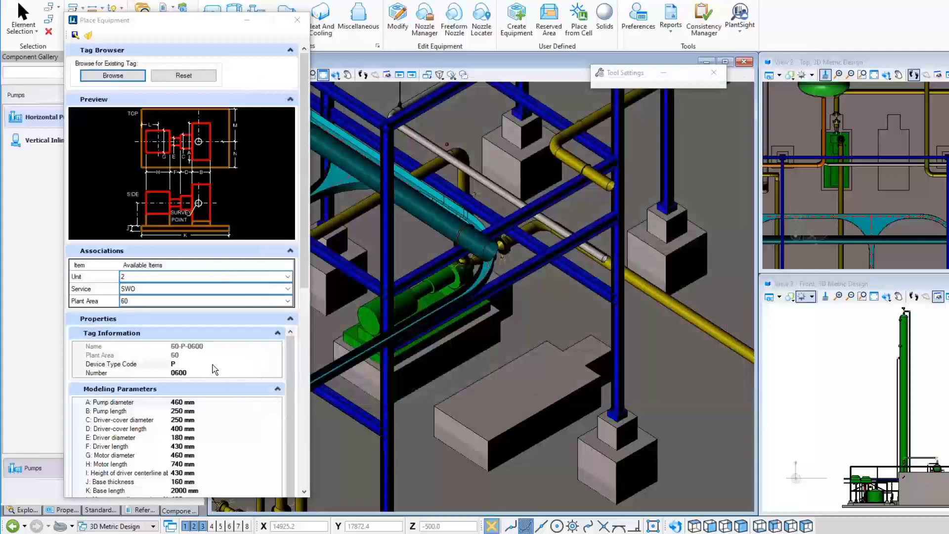
scroll(534, 334, down, 1)
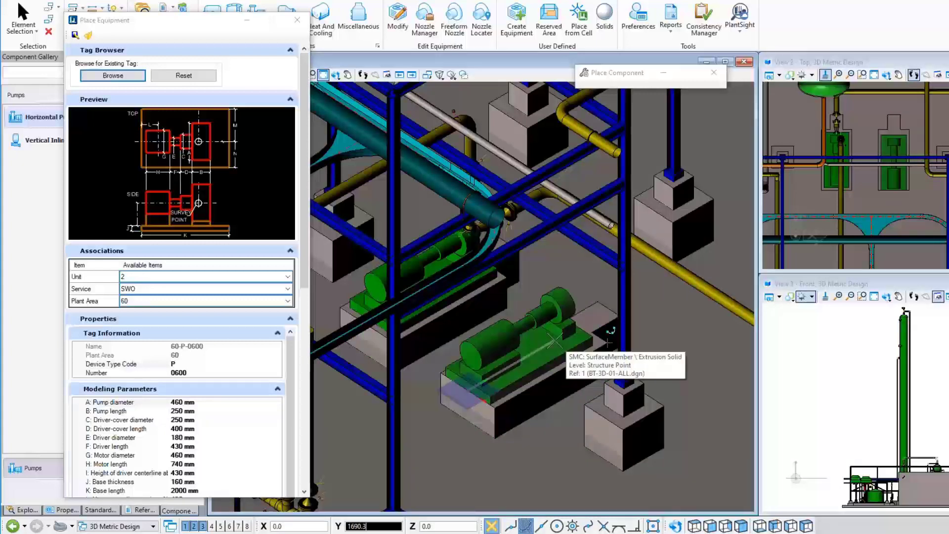
Drop pump 60-P-0600 onto the foundation under the pipe rack and end placement.
click(609, 329)
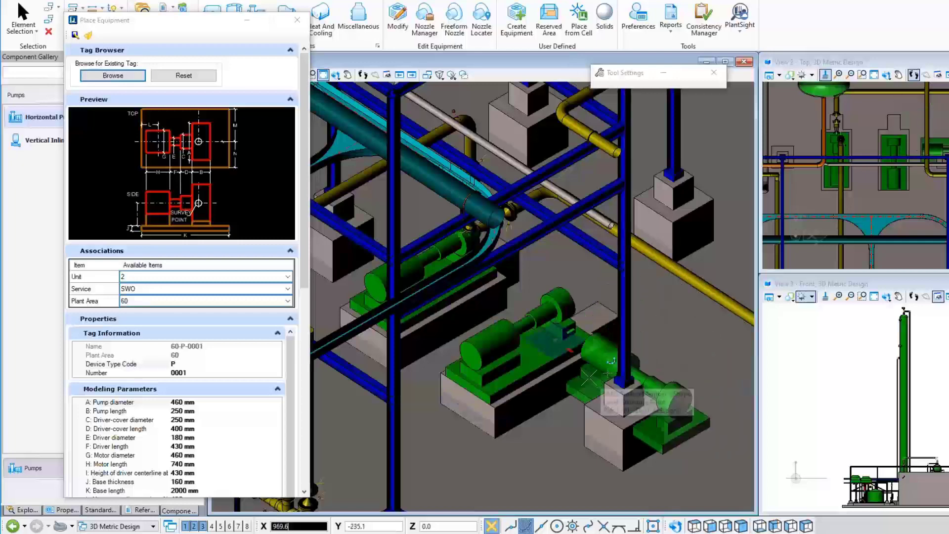
key(Escape)
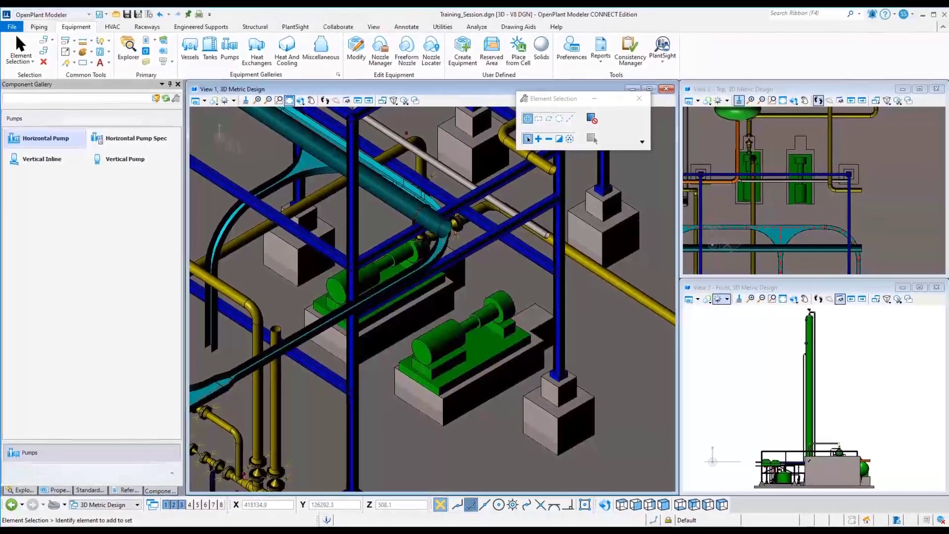
Move pump 60-P-0600 from its base corner to a better spot on the foundation.
click(630, 512)
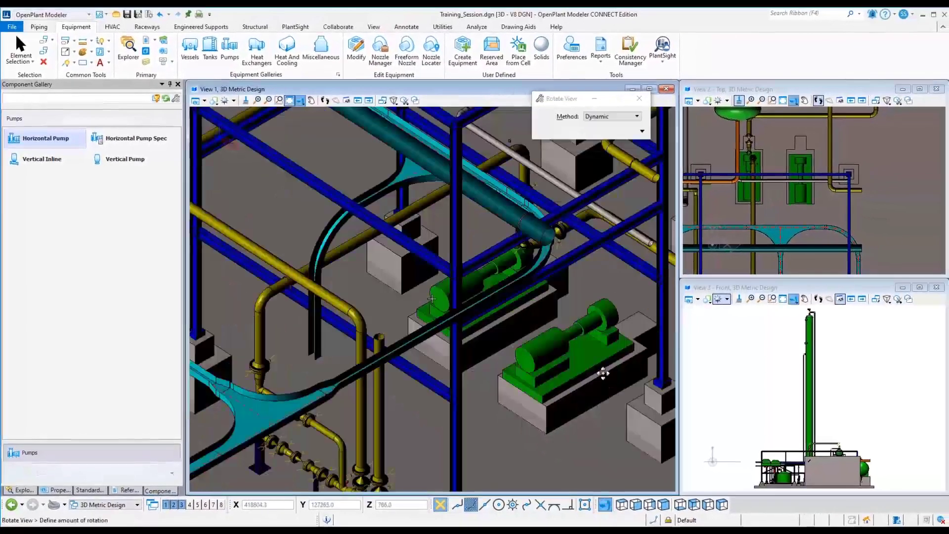
mouse_move(520, 333)
mouse_down()
mouse_move(593, 383)
mouse_move(575, 376)
mouse_up()
right_click(574, 376)
click(603, 386)
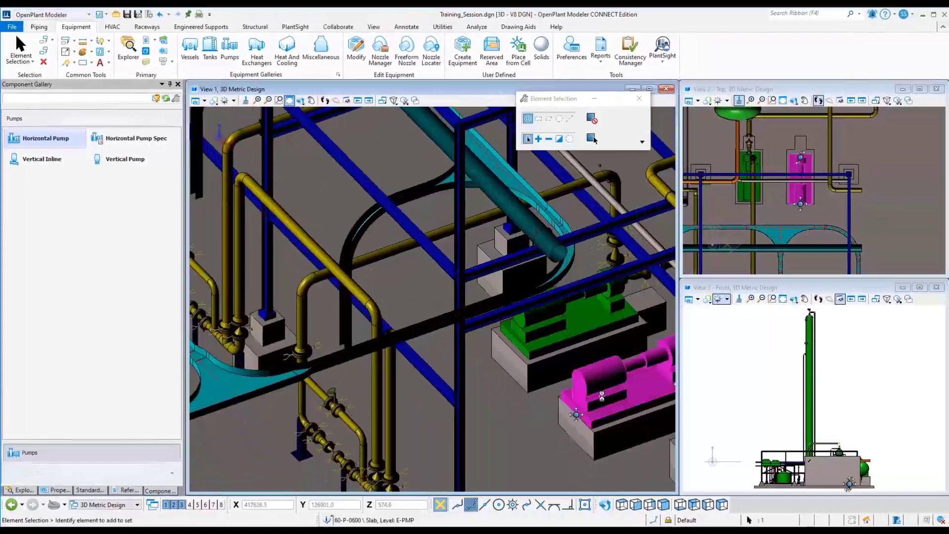
right_click(603, 401)
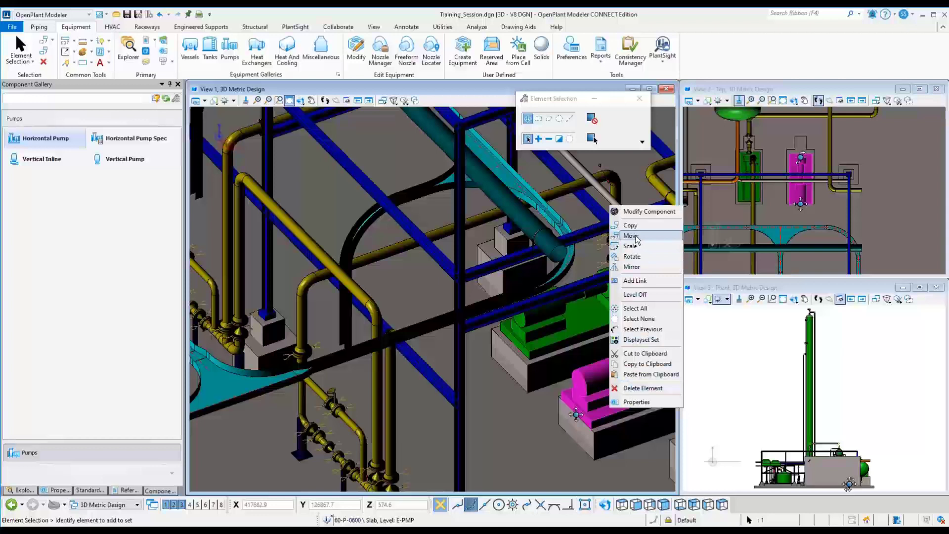
click(631, 235)
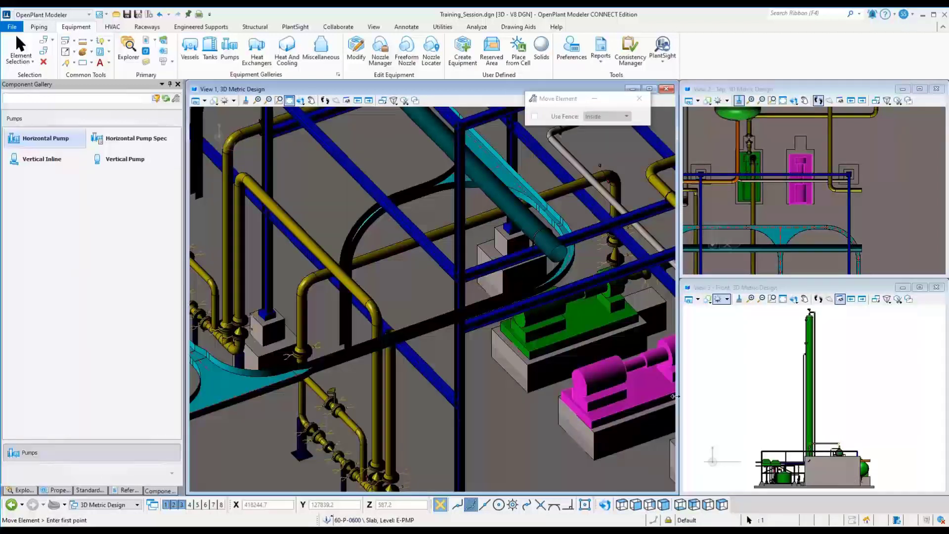
scroll(571, 416, up, 3)
click(588, 403)
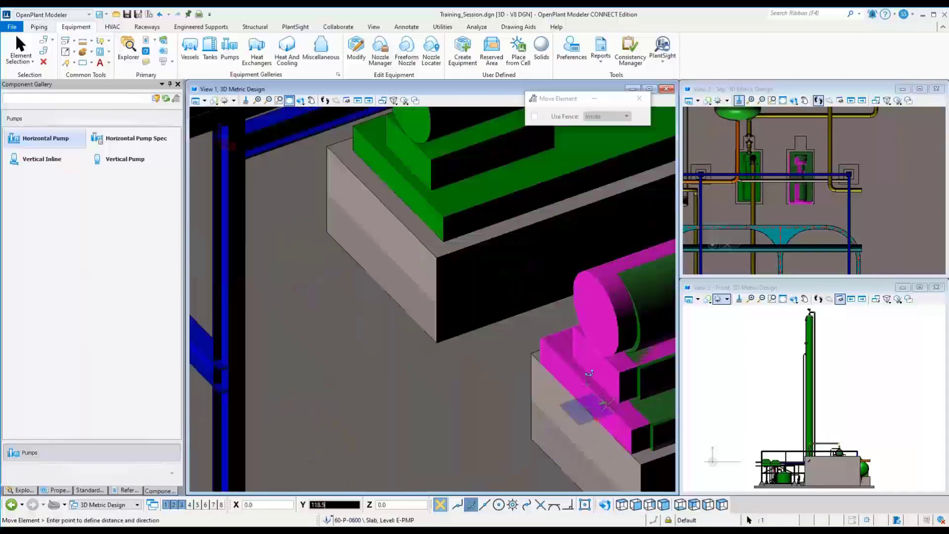
click(400, 184)
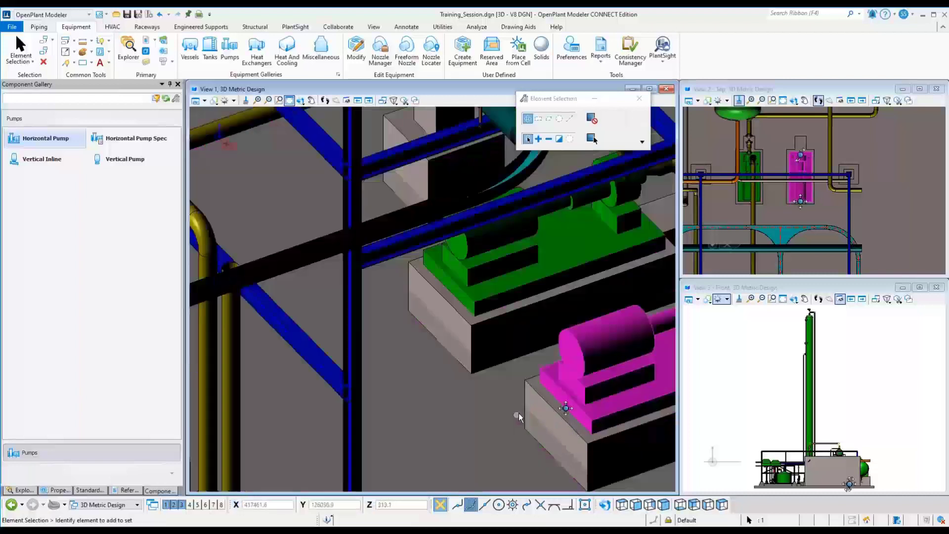
scroll(519, 414, down, 4)
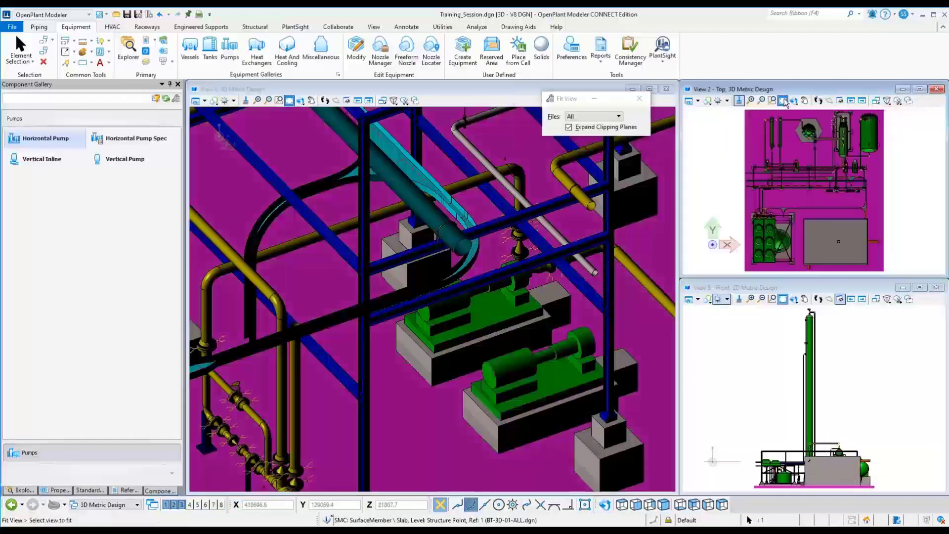
Edit pump 60-P-0600 via Modify Component, setting its Description to 'Test'.
click(558, 384)
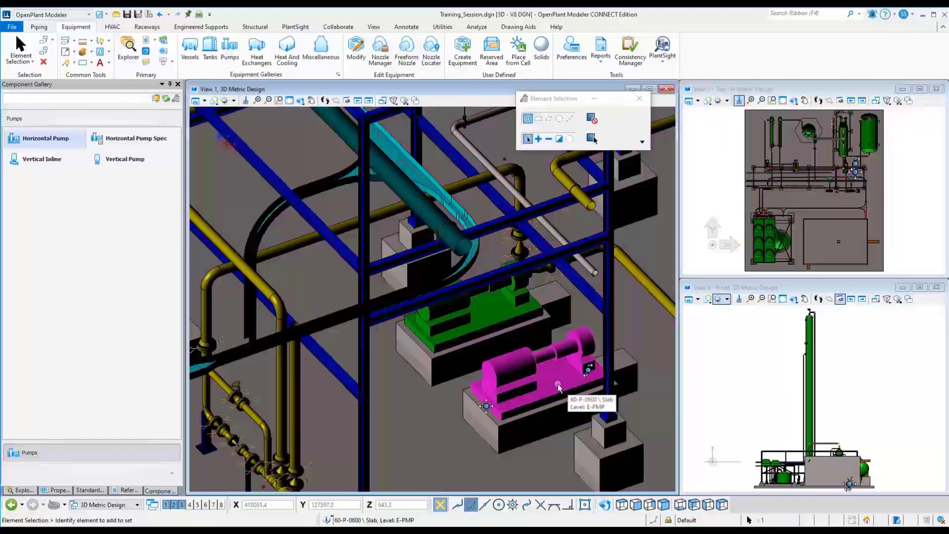
right_click(558, 385)
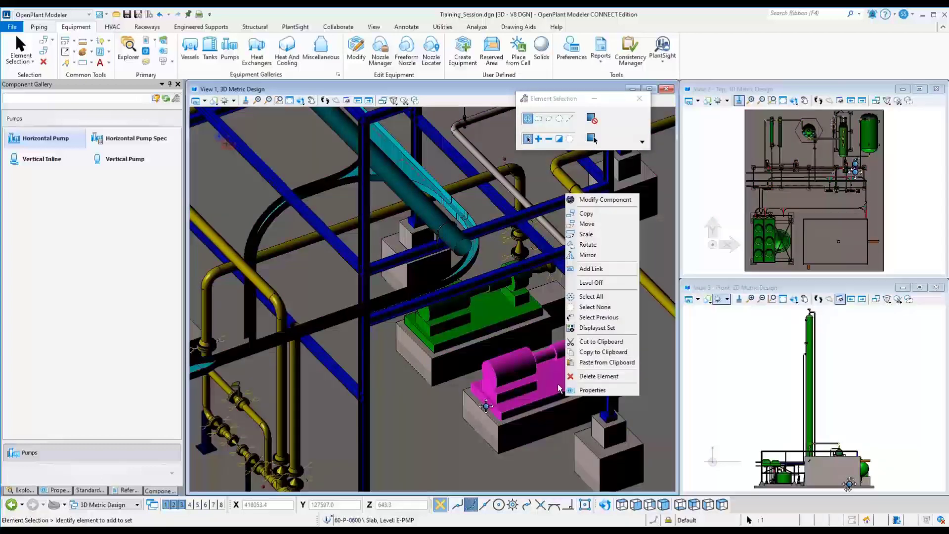
click(601, 199)
scroll(532, 421, down, 3)
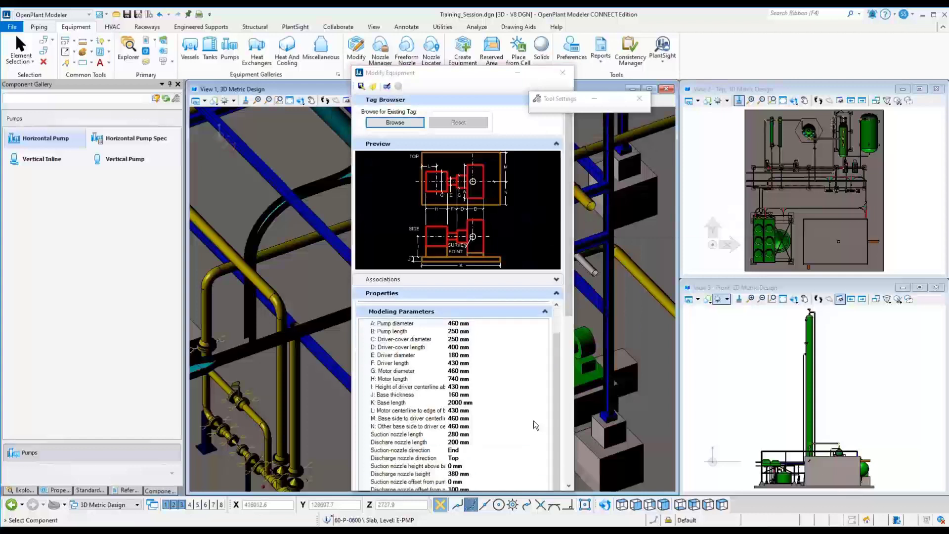
scroll(533, 421, down, 3)
scroll(533, 421, up, 6)
scroll(509, 425, down, 5)
scroll(509, 425, down, 3)
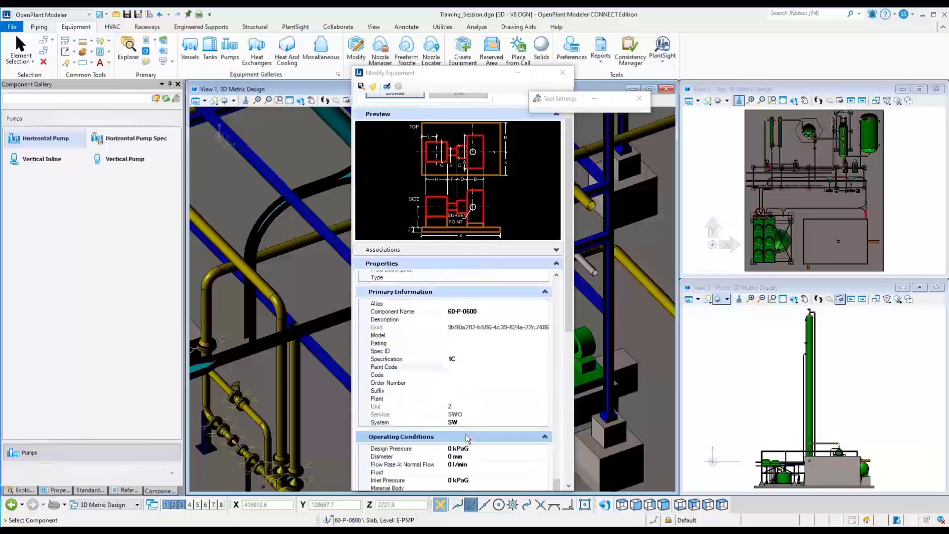
click(406, 319)
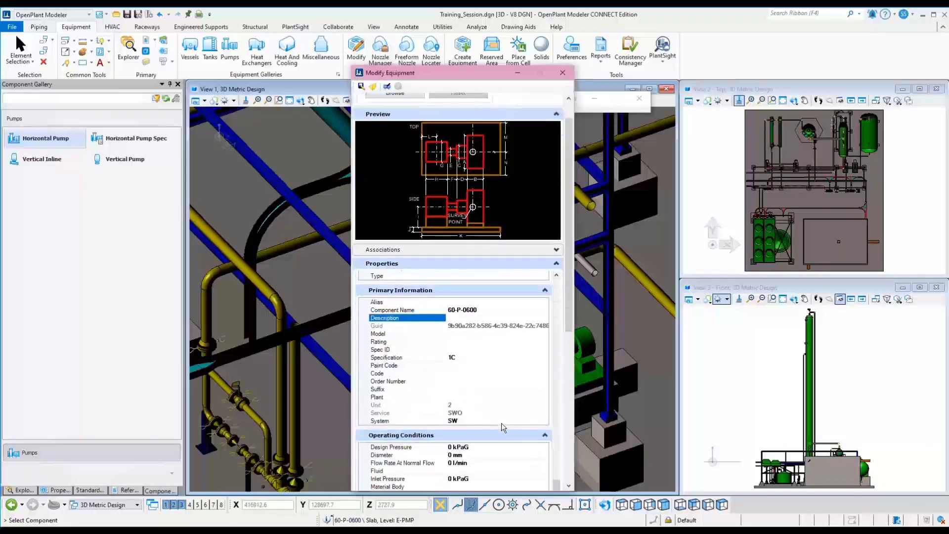
scroll(502, 423, up, 3)
text(Pump)
click(406, 407)
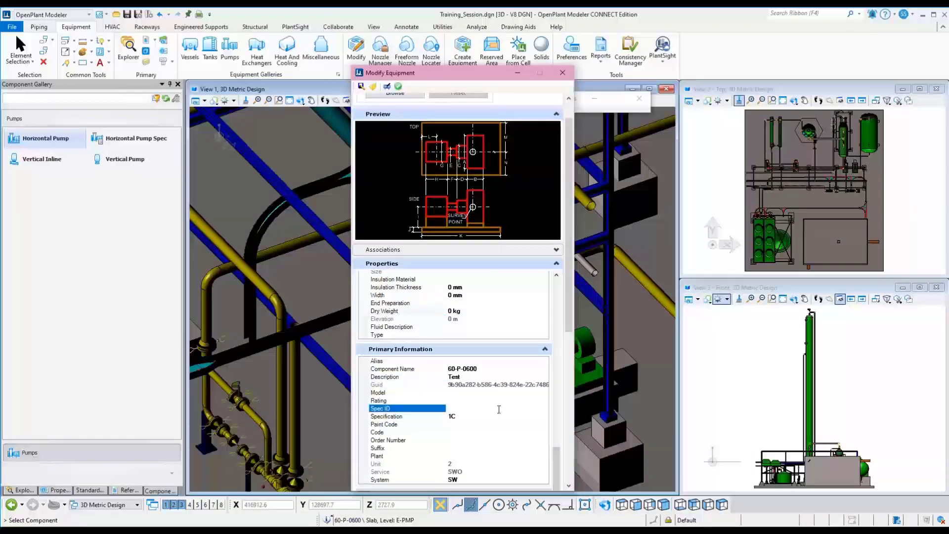